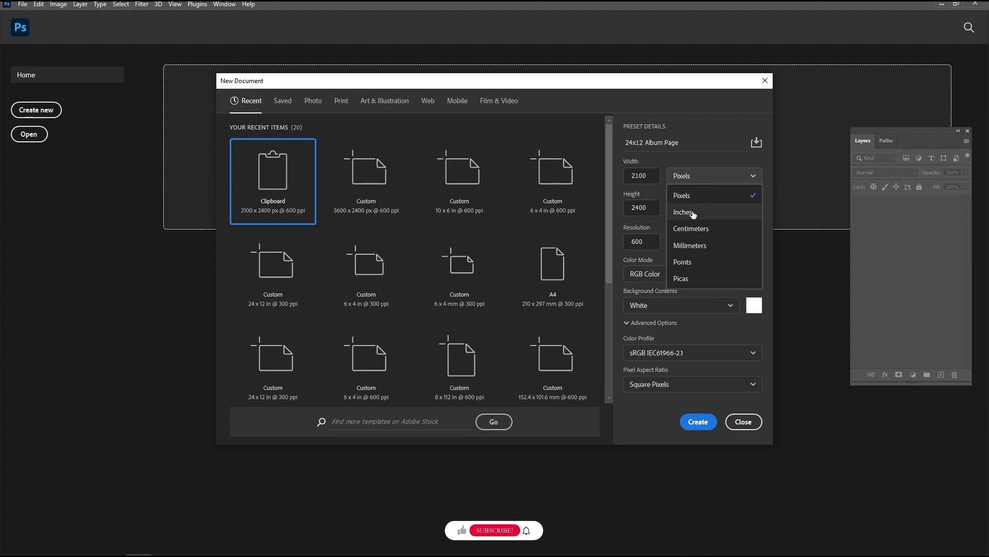
# Step: Create the 24x12 Album Page document, 24 by 12 inches at 300 pixels per inch in RGB Color
pyautogui.write('24')
pyautogui.click(620, 208)
pyautogui.write('12')
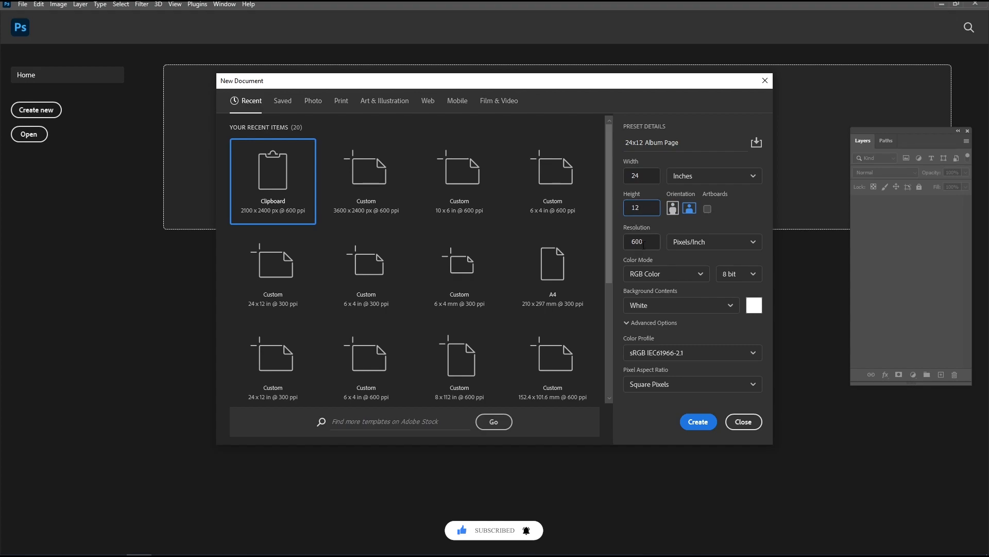
pyautogui.press('Tab')
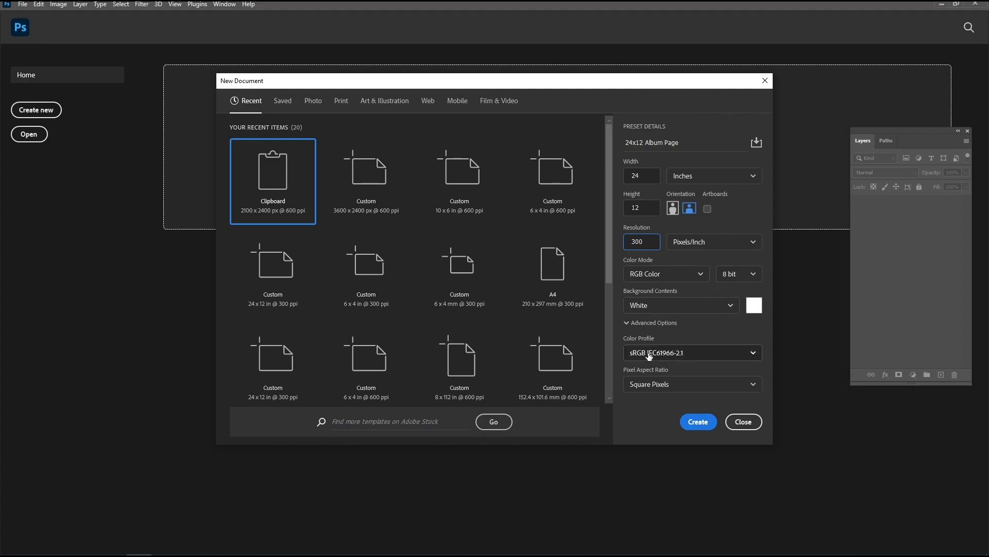
pyautogui.click(696, 422)
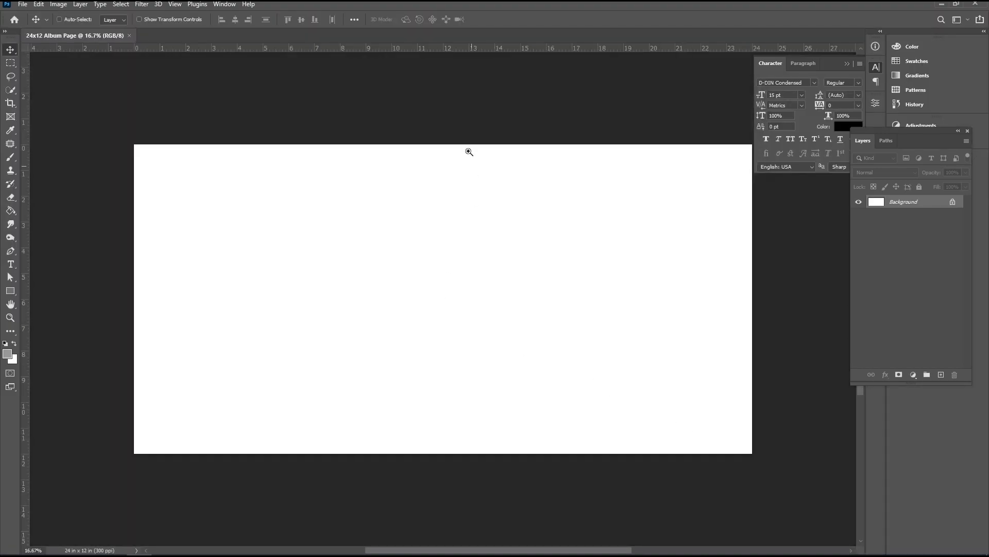
# Step: Place a vertical guide at the 12-inch centre line of the page
pyautogui.moveTo(469, 151); pyautogui.dragTo(497, 155)
pyautogui.moveTo(22, 221); pyautogui.dragTo(421, 198)
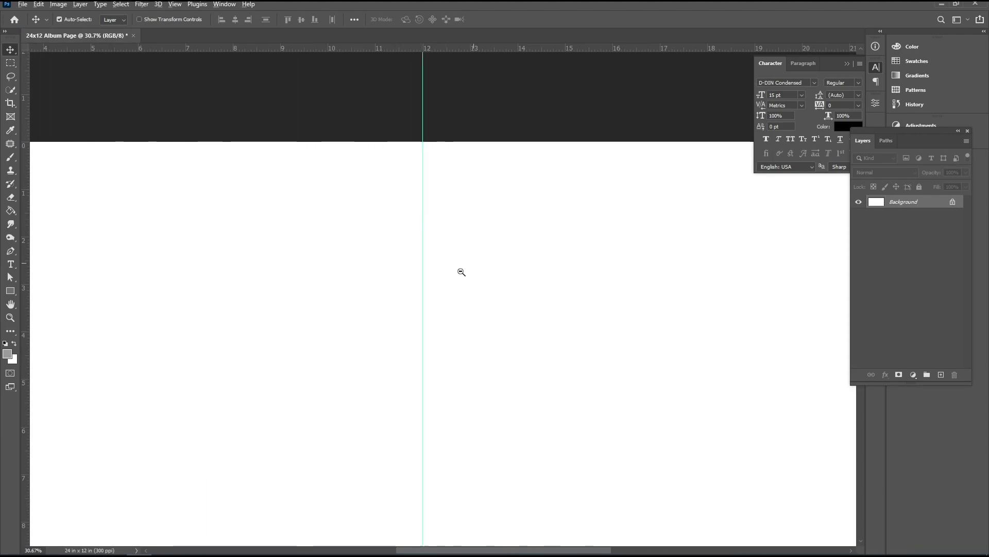
pyautogui.moveTo(467, 269); pyautogui.dragTo(429, 274)
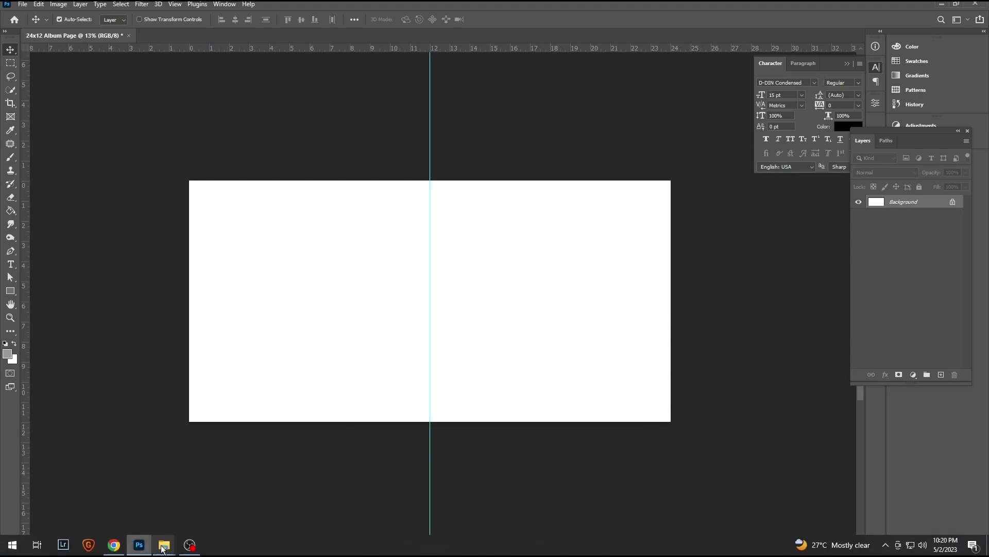
# Step: Open pexels-spora-weddings-13164059.jpg and pexels-spora-weddings-13164064.jpg from folder 57 as separate documents
pyautogui.moveTo(164, 547)
pyautogui.click(145, 512)
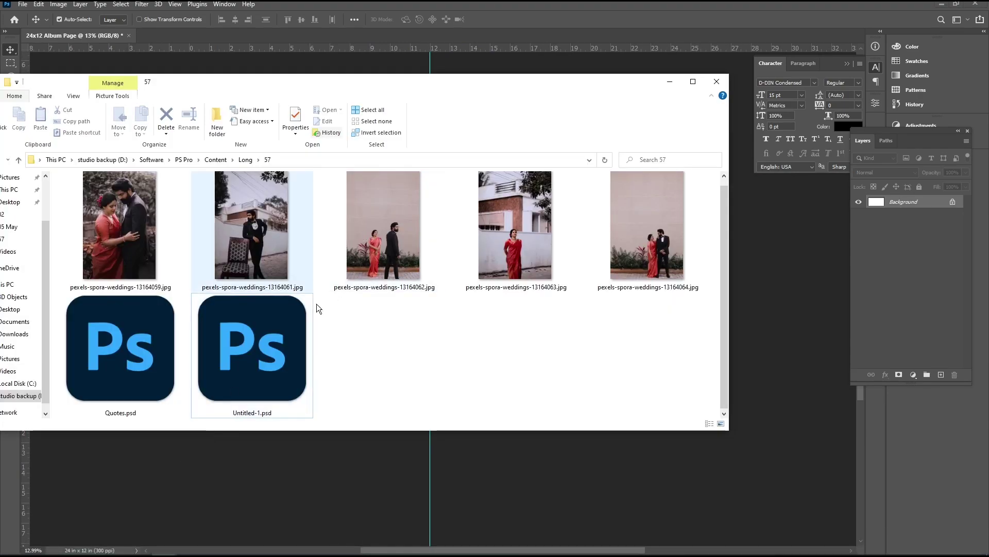
pyautogui.click(639, 243)
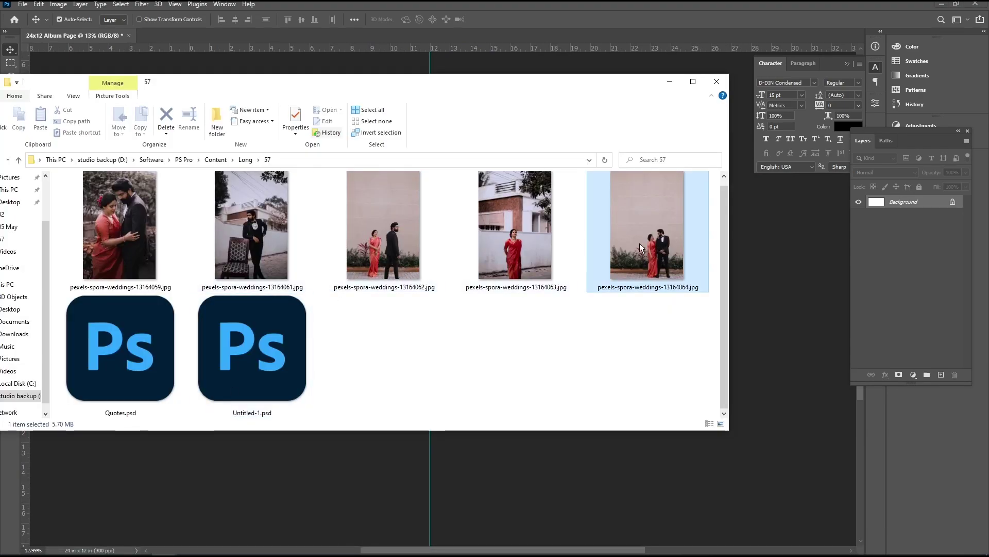
pyautogui.keyDown('ctrl'); pyautogui.click(129, 230); pyautogui.keyUp('ctrl')
pyautogui.moveTo(114, 256); pyautogui.dragTo(381, 6)
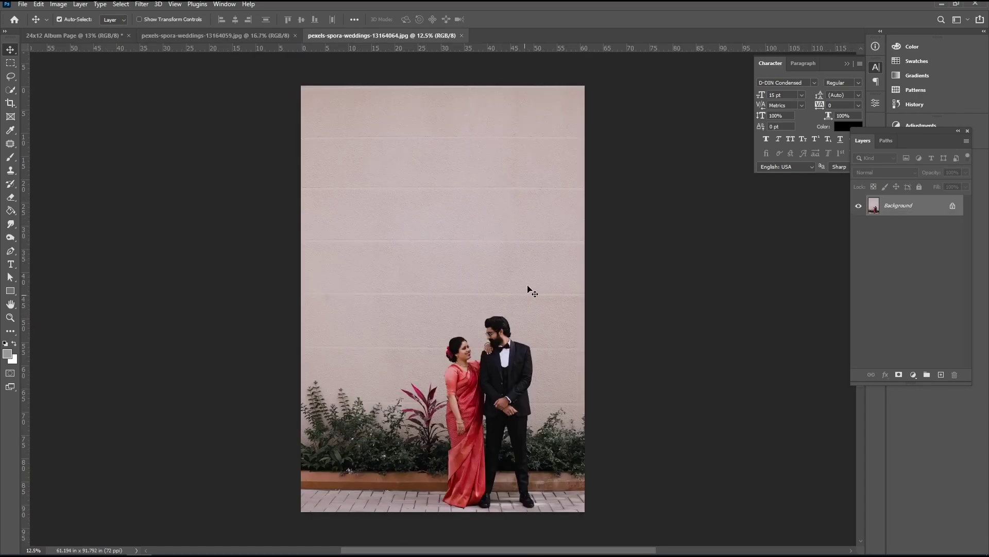
# Step: Select the couple with Select Subject and add the man's outer glasses lens using Quick Selection
pyautogui.click(122, 5)
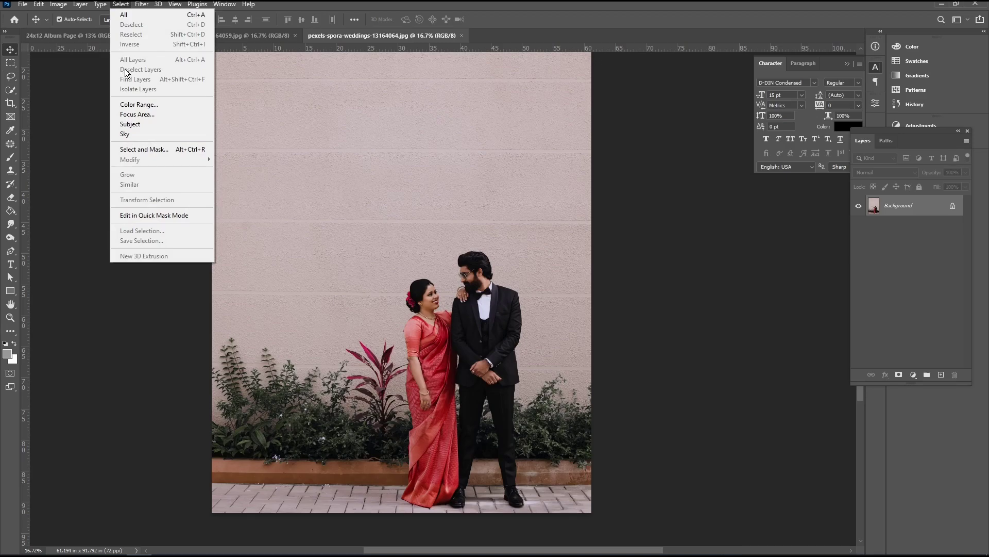
pyautogui.click(129, 124)
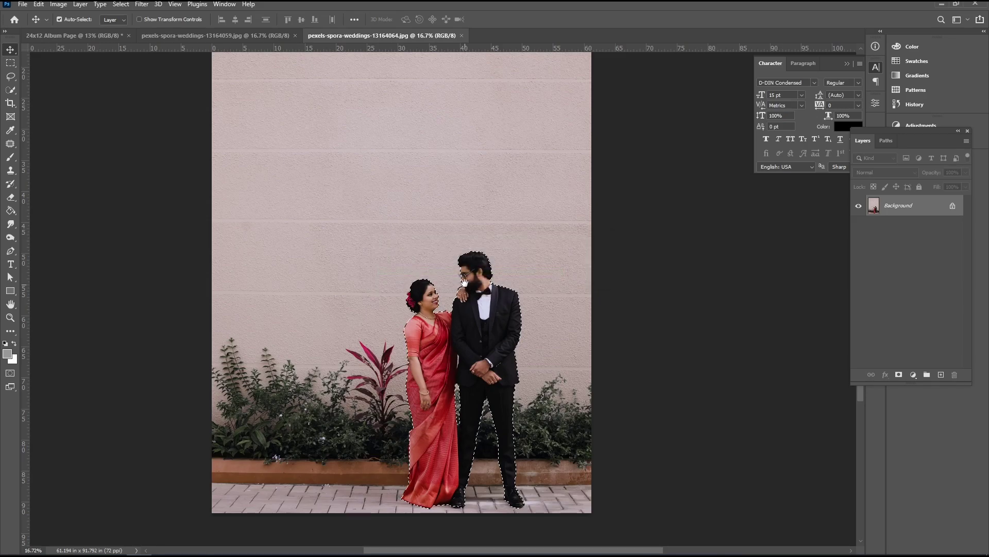
pyautogui.scroll(10, 464, 283)
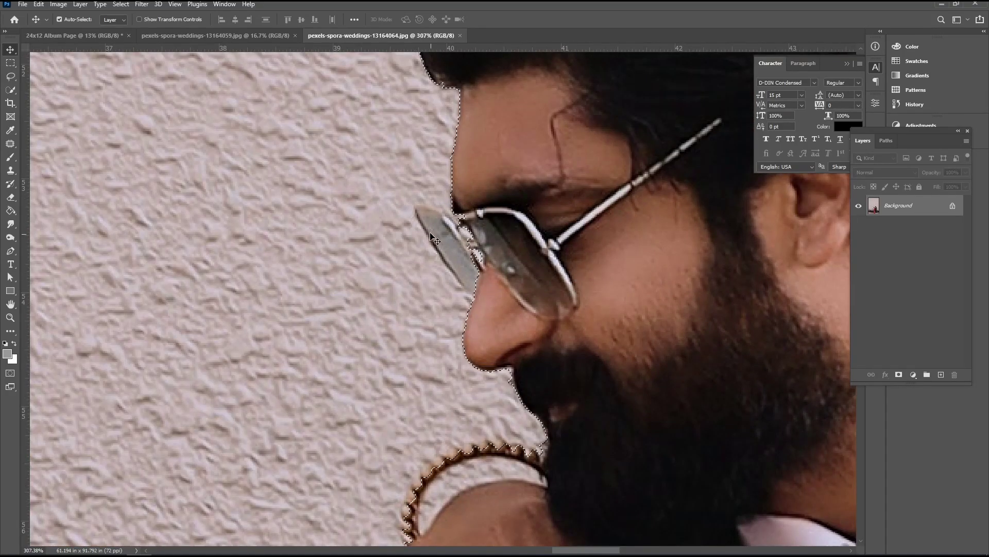
pyautogui.click(10, 89)
pyautogui.click(490, 268)
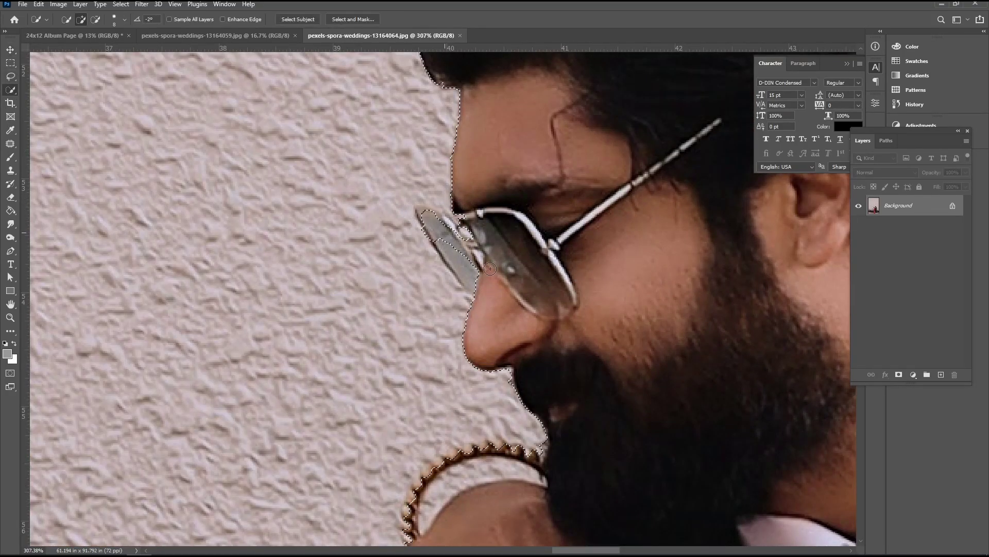
pyautogui.click(455, 224)
pyautogui.click(456, 253)
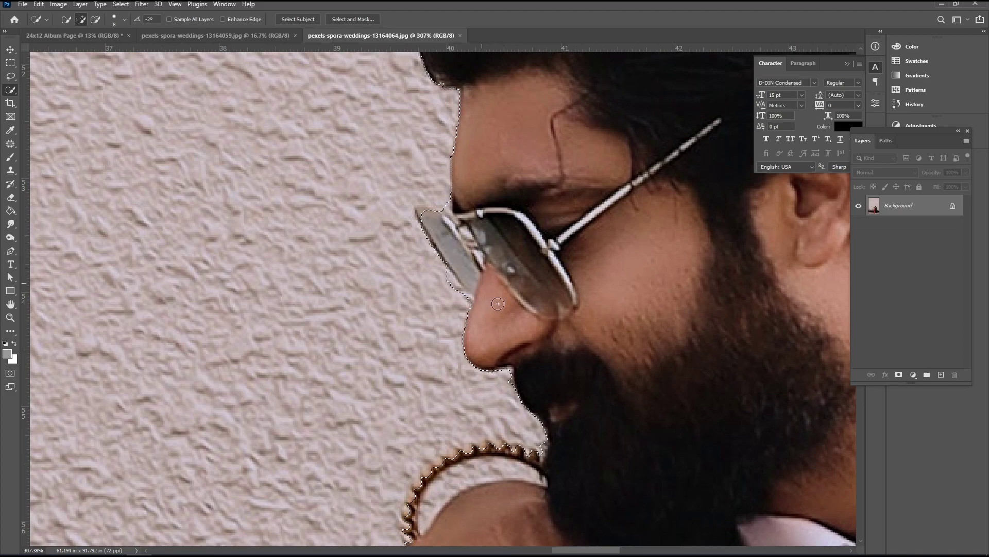
pyautogui.click(479, 277)
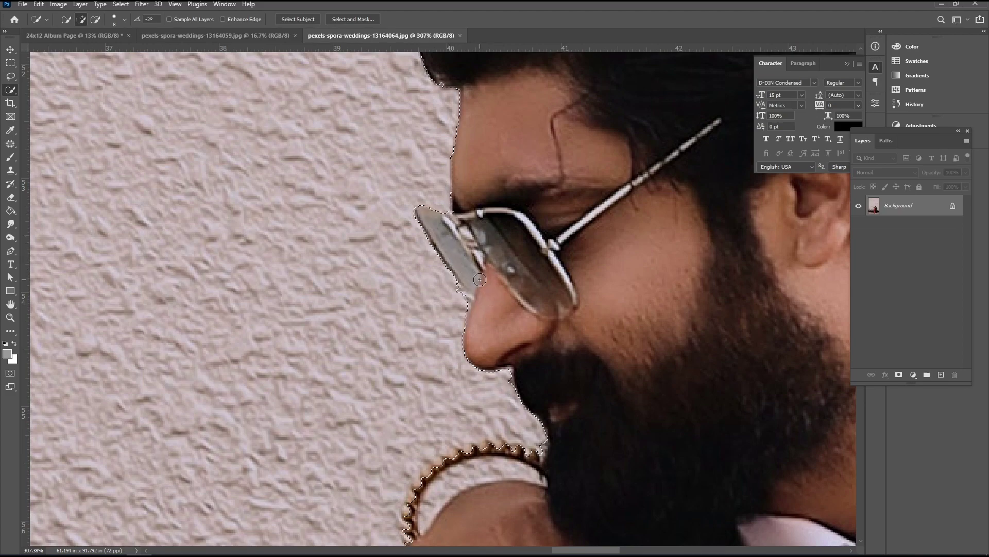
# Step: Examine the selection edges around the couple's hands, hair and shoulders
pyautogui.scroll(-5, 479, 278)
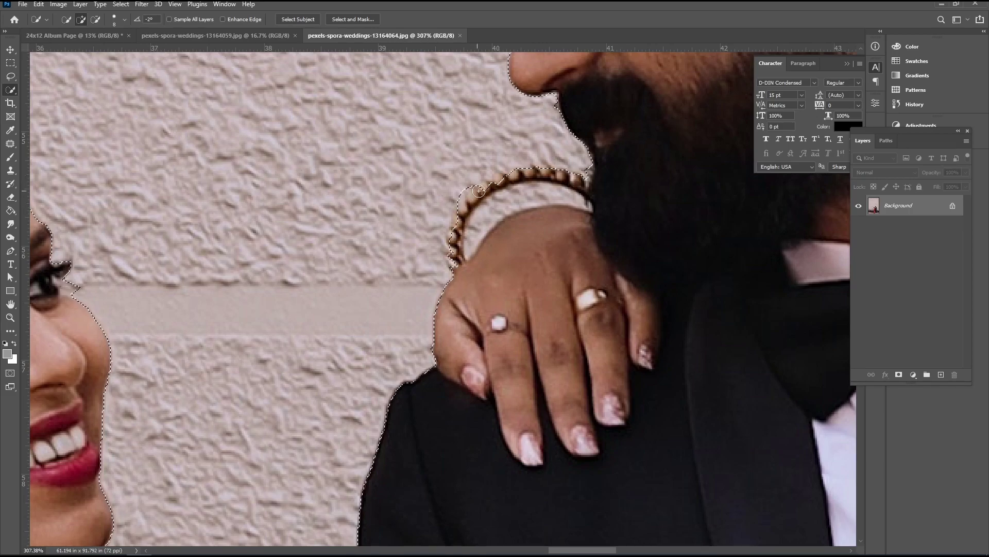
pyautogui.scroll(-6, 672, 173)
pyautogui.scroll(-5, 347, 212)
pyautogui.scroll(5, 346, 256)
pyautogui.scroll(1, 346, 256)
pyautogui.scroll(3, 346, 256)
pyautogui.scroll(5, 345, 289)
pyautogui.scroll(-8, 428, 240)
pyautogui.scroll(7, 453, 252)
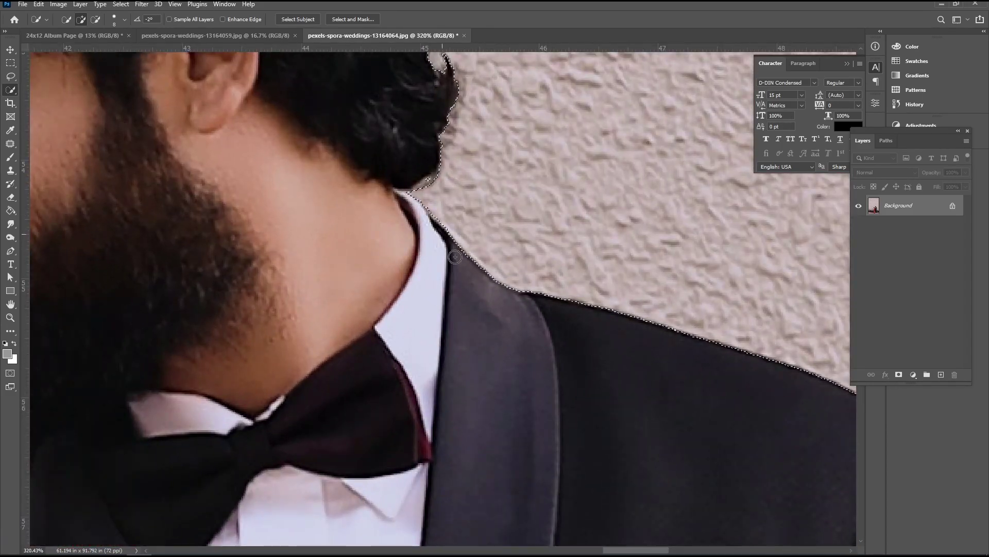
pyautogui.scroll(-8, 453, 252)
pyautogui.scroll(-6, 386, 289)
pyautogui.scroll(6, 322, 331)
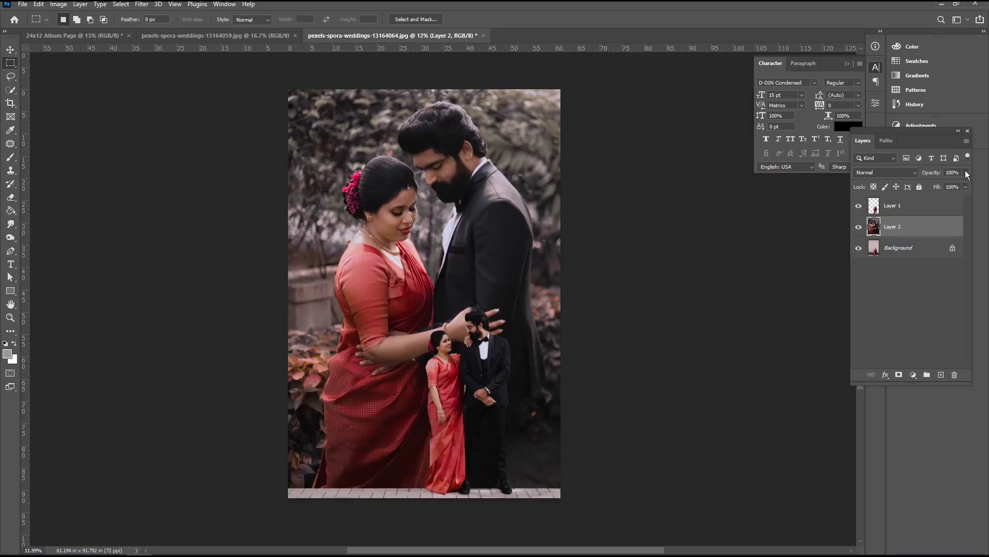
# Step: Lower Layer 2's opacity to 52% and delete its lower strip covering the planter ledge and pavement
pyautogui.click(966, 173)
pyautogui.moveTo(257, 428); pyautogui.dragTo(665, 540)
pyautogui.hotkey('ctrl', 'd')
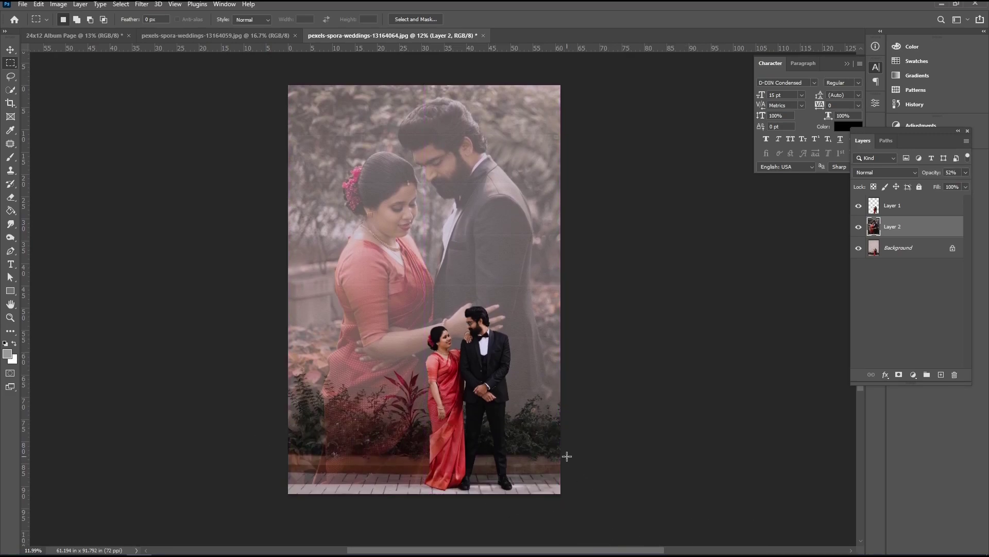
pyautogui.moveTo(576, 451); pyautogui.dragTo(177, 522)
pyautogui.hotkey('ctrl', 'd')
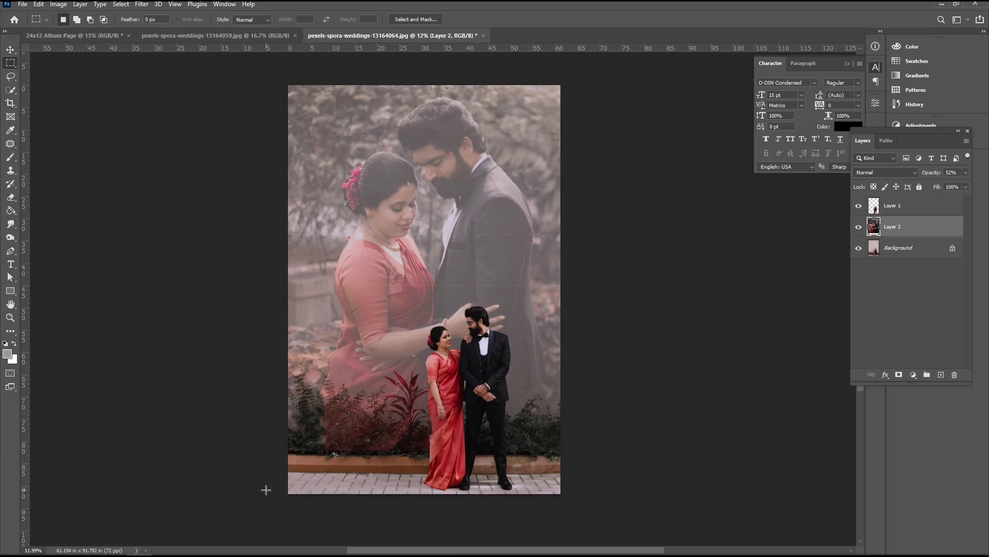
pyautogui.press('v')
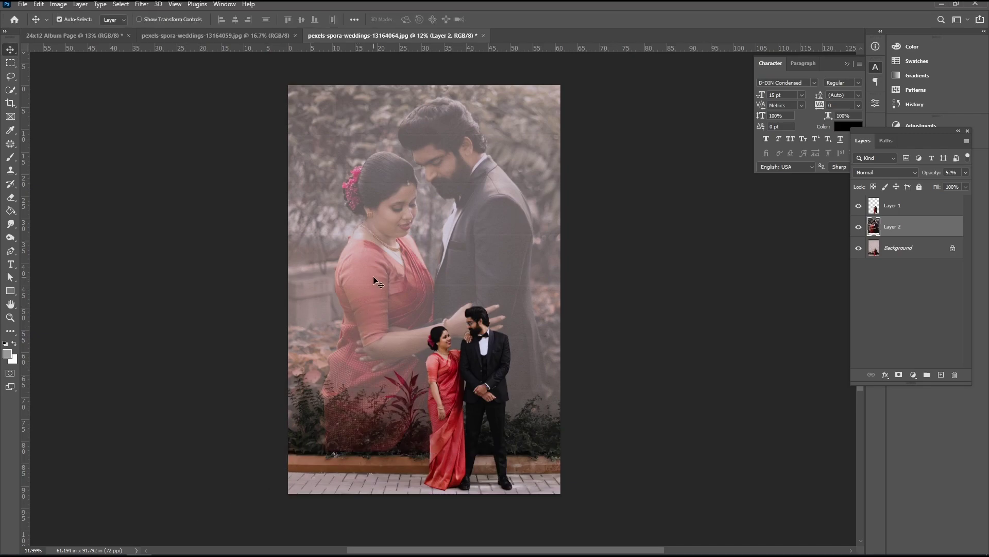
# Step: Restore Layer 2's opacity to 100% and split its Blend If Underlying Layer white slider to 33 / 255
pyautogui.click(966, 172)
pyautogui.moveTo(958, 183); pyautogui.dragTo(979, 184)
pyautogui.rightClick(924, 227)
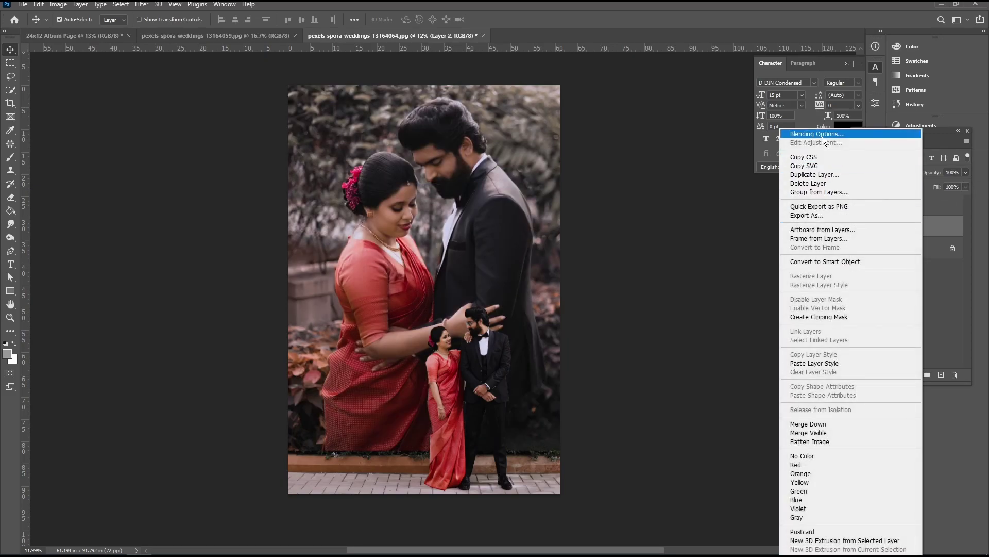
pyautogui.click(823, 136)
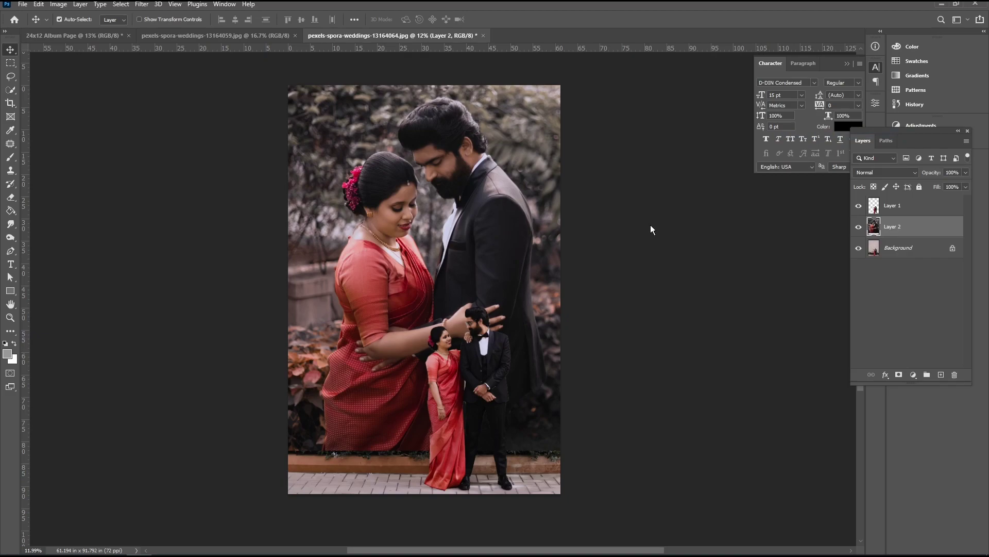
pyautogui.moveTo(656, 117); pyautogui.dragTo(639, 91)
pyautogui.scroll(2, 454, 276)
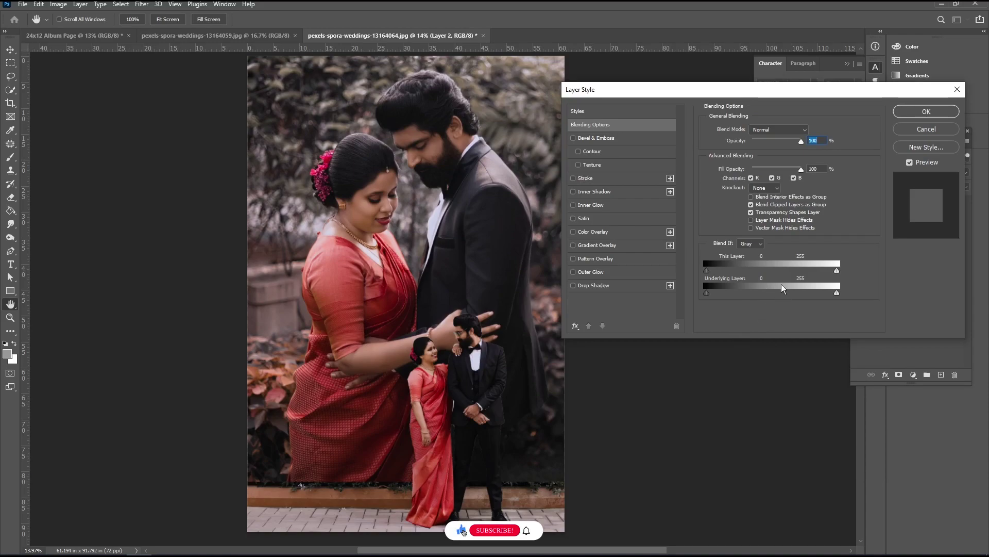
pyautogui.press('alt')
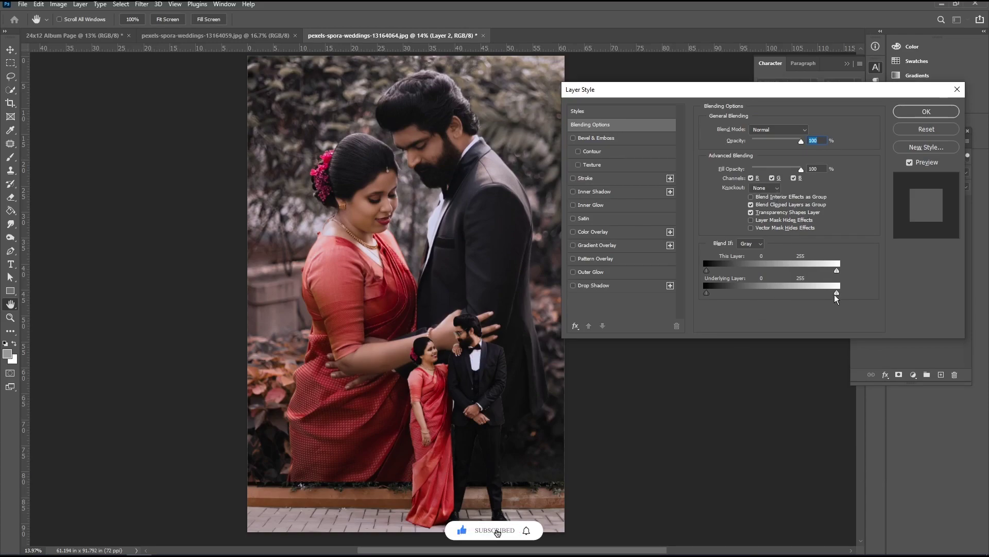
pyautogui.moveTo(835, 293); pyautogui.dragTo(702, 300)
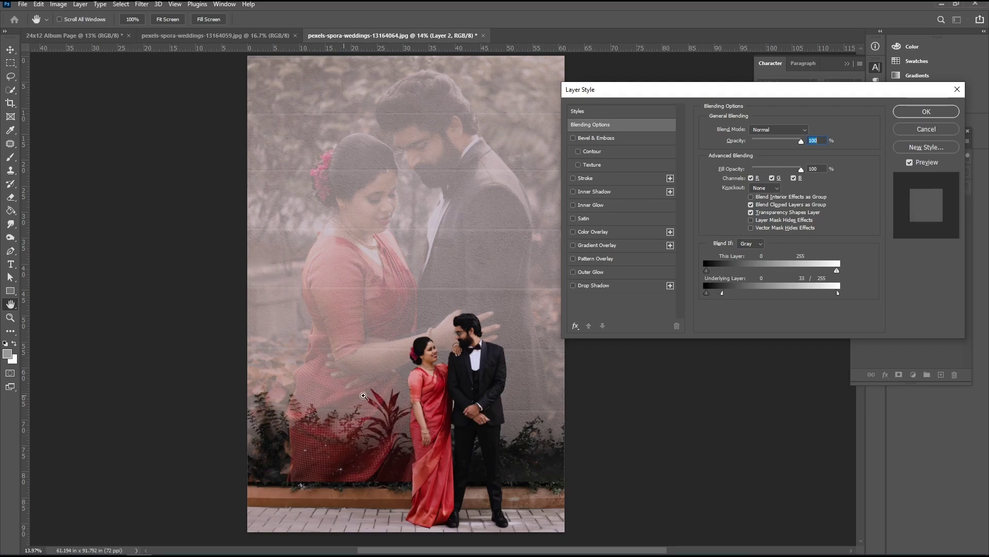
# Step: Split Layer 2's Underlying Layer black slider to 0 / 176, set This Layer's white slider to 235, and apply the blending
pyautogui.scroll(2, 363, 396)
pyautogui.scroll(2, 423, 326)
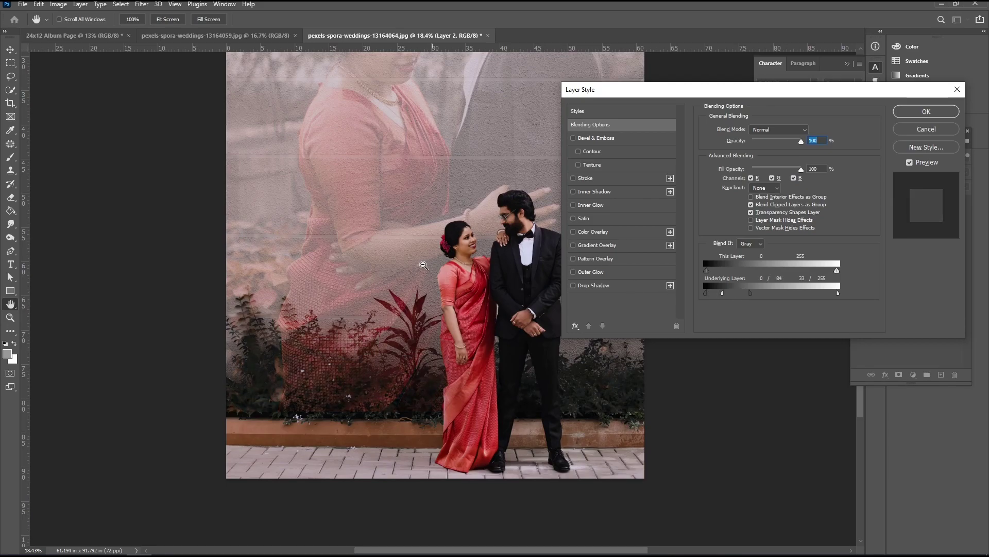
pyautogui.scroll(-2, 372, 275)
pyautogui.scroll(5, 402, 286)
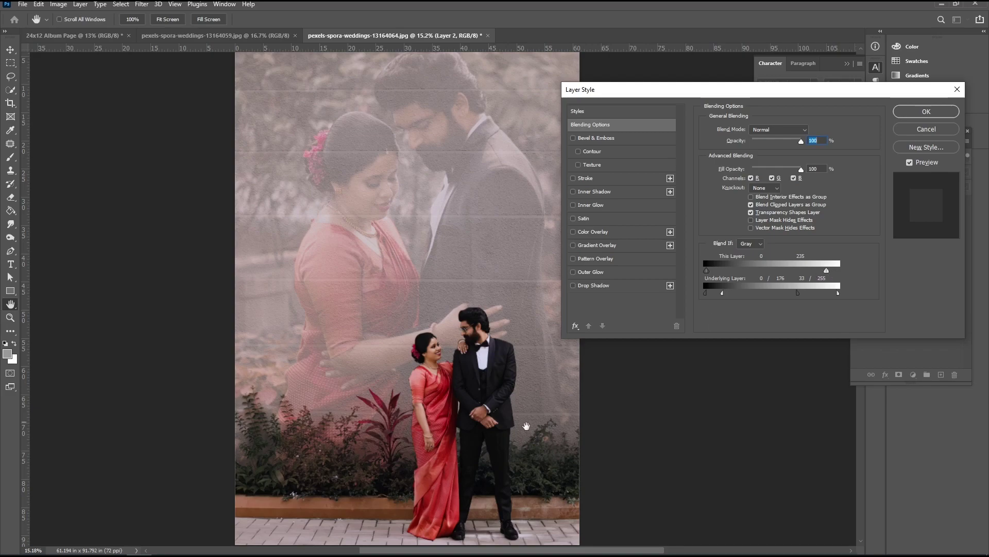
pyautogui.moveTo(387, 418); pyautogui.dragTo(410, 268)
pyautogui.moveTo(405, 329); pyautogui.dragTo(201, 459)
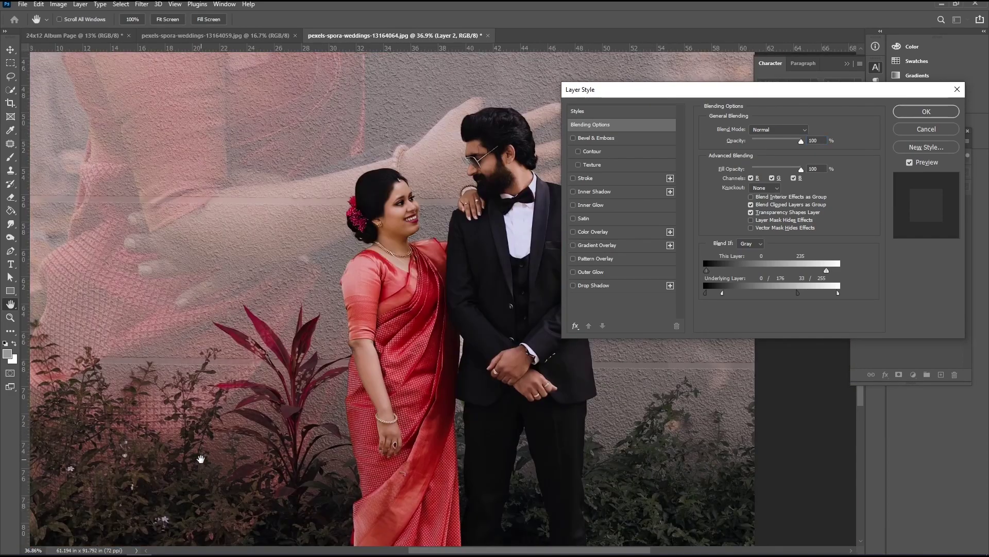
pyautogui.moveTo(415, 260); pyautogui.dragTo(349, 339)
pyautogui.scroll(-6, 384, 325)
pyautogui.moveTo(337, 253); pyautogui.dragTo(415, 315)
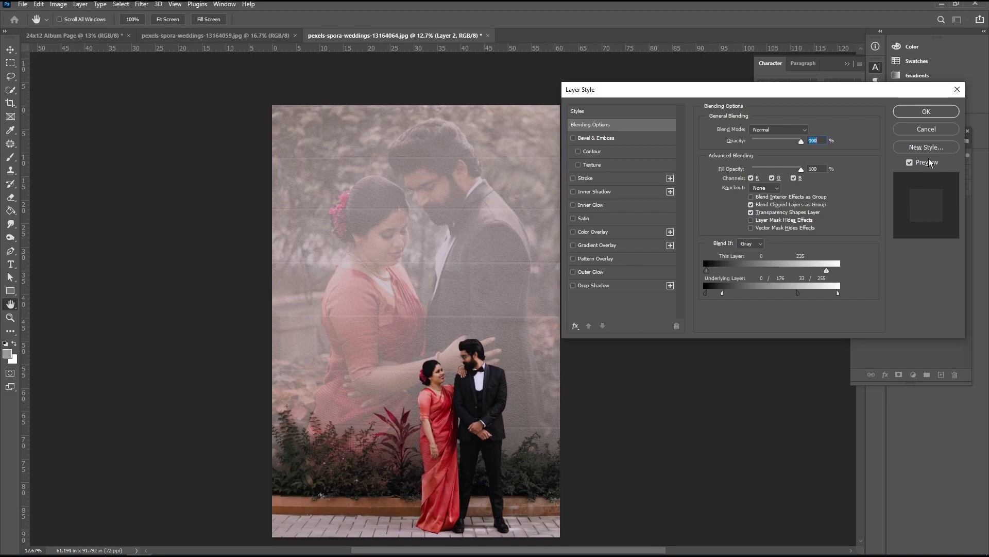
pyautogui.click(926, 112)
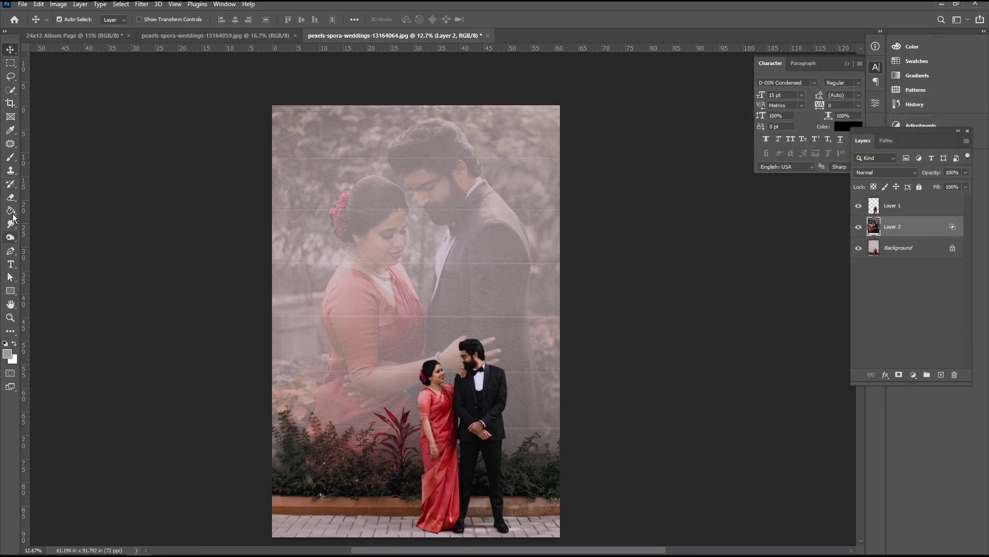
# Step: Set the Eraser to a soft 1100 px brush at 43% opacity with Layer 2 active
pyautogui.click(10, 198)
pyautogui.moveTo(422, 331)
pyautogui.mouseDown()
pyautogui.moveTo(430, 279)
pyautogui.moveTo(461, 307)
pyautogui.mouseUp()
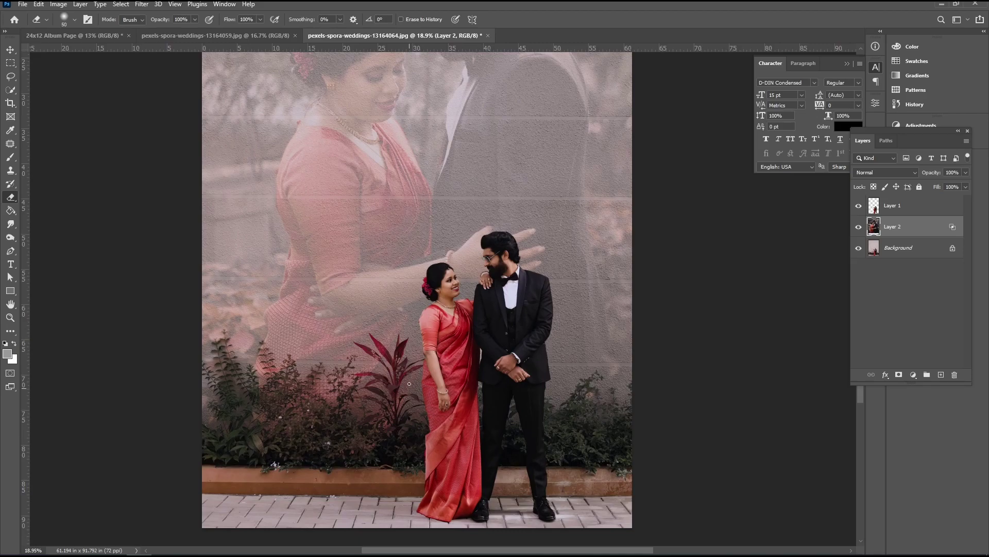
pyautogui.press(']')
pyautogui.press(']')
pyautogui.press(']')
pyautogui.press(']')
pyautogui.press(']')
pyautogui.press(']')
pyautogui.press(']')
pyautogui.press(']')
pyautogui.press(']')
pyautogui.press(']')
pyautogui.press(']')
pyautogui.press(']')
pyautogui.press(']')
pyautogui.click(193, 20)
pyautogui.press('[')
pyautogui.press('[')
pyautogui.press('[')
pyautogui.press('[')
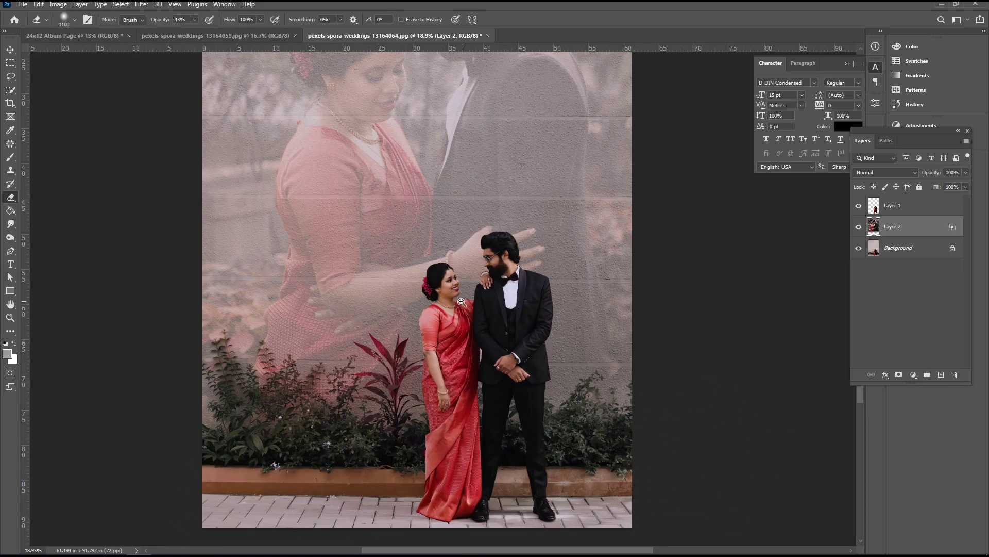
pyautogui.scroll(-3, 461, 302)
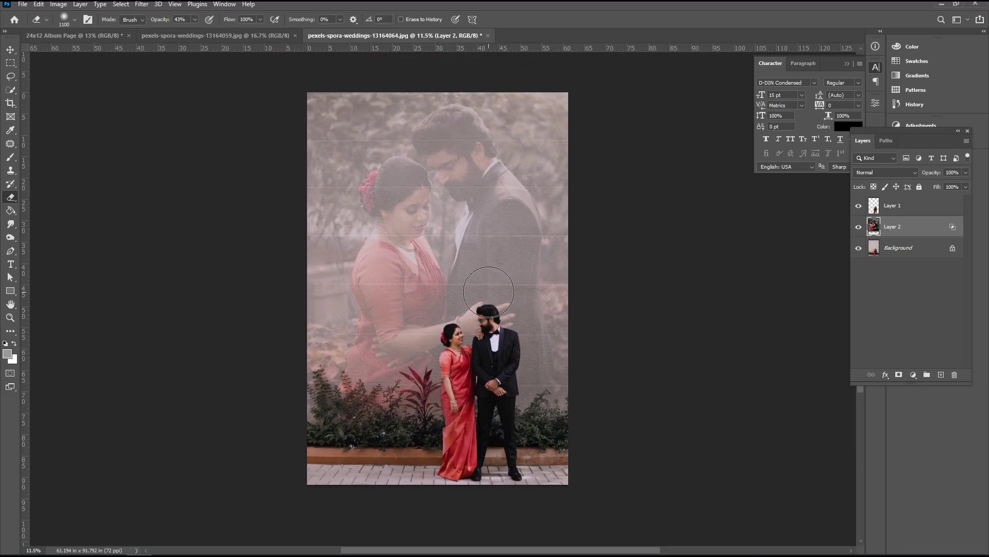
# Step: Compare the composite with and without Layer 2
pyautogui.click(859, 227)
pyautogui.click(858, 227)
pyautogui.click(859, 227)
pyautogui.click(858, 227)
pyautogui.press('space')
# Step: Merge Layer 1, Layer 2 and the Background into a single layer
pyautogui.click(912, 215)
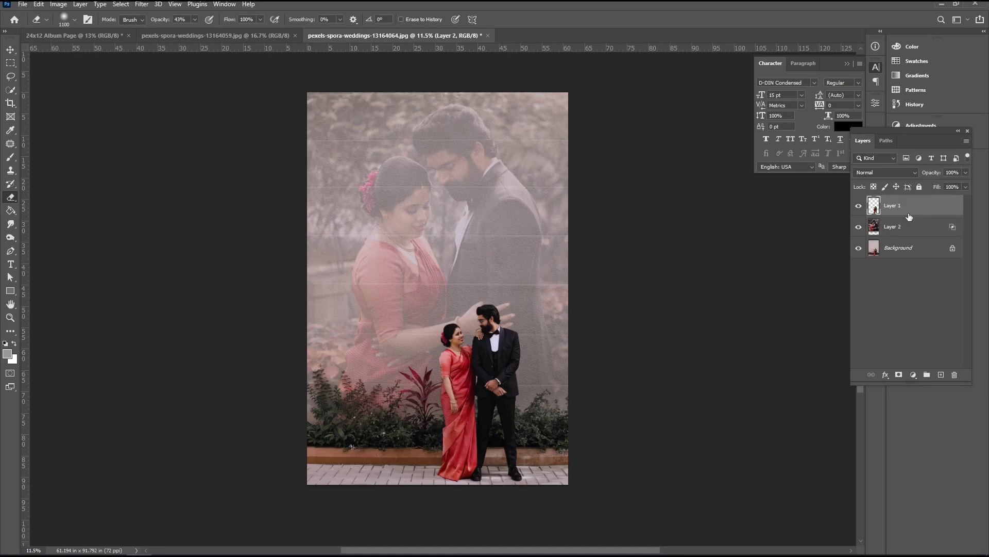
pyautogui.keyDown('shift'); pyautogui.click(894, 249); pyautogui.keyUp('shift')
pyautogui.rightClick(894, 250)
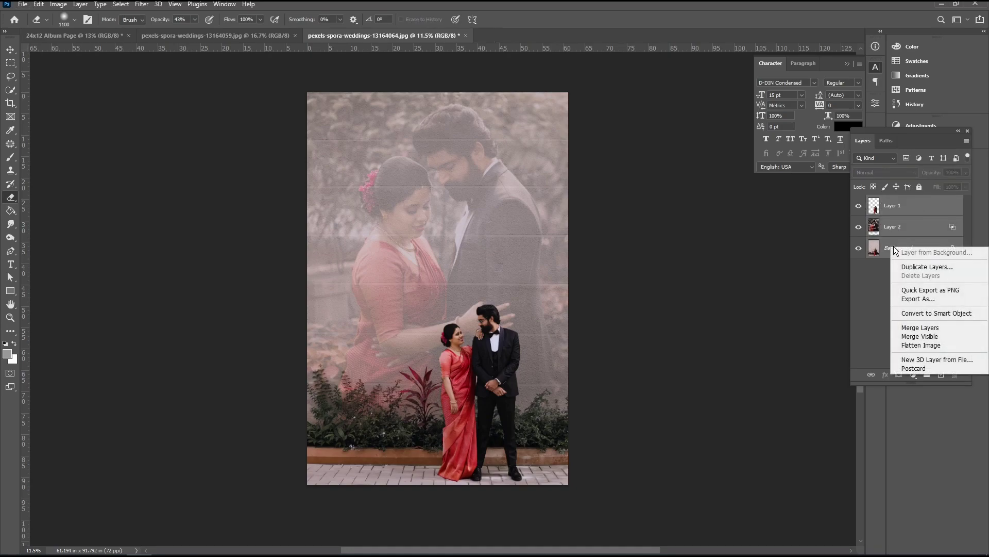
pyautogui.click(917, 327)
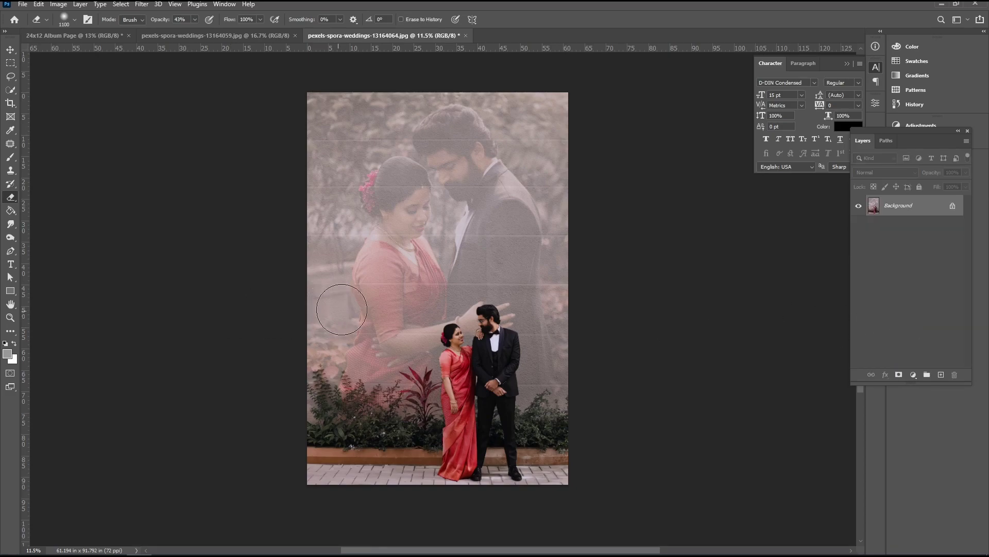
# Step: Bring the merged composite into the 24x12 album page and scale it to full page height, starting at the centre guide
pyautogui.press('v')
pyautogui.moveTo(399, 227); pyautogui.dragTo(448, 289)
pyautogui.hotkey('ctrl', 't')
pyautogui.moveTo(583, 274); pyautogui.dragTo(540, 293)
pyautogui.moveTo(550, 367); pyautogui.dragTo(555, 368)
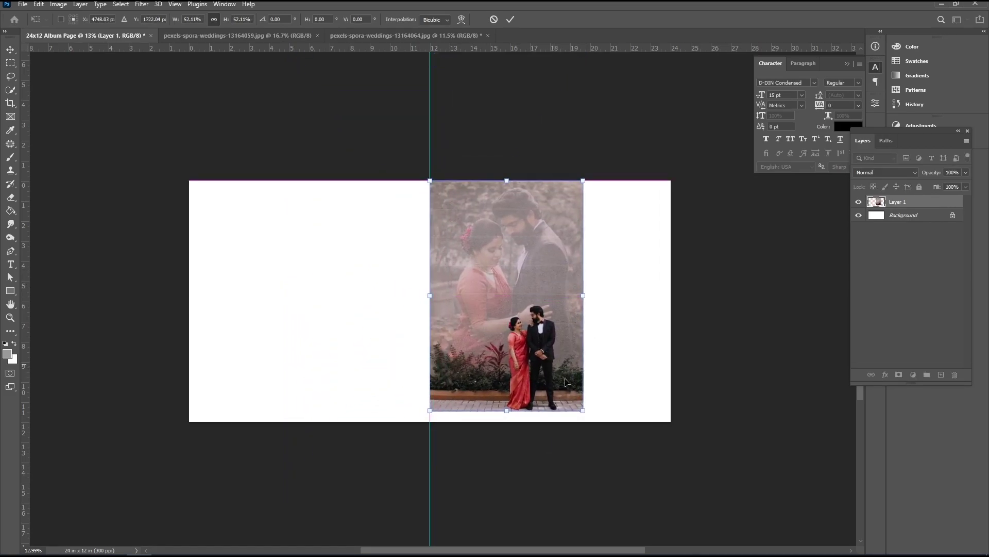
pyautogui.moveTo(584, 412); pyautogui.dragTo(592, 421)
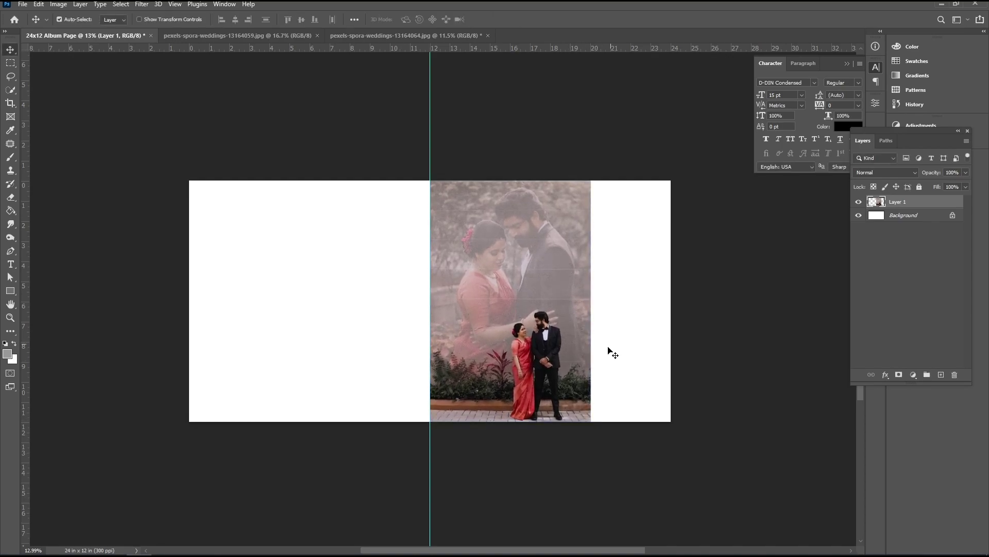
# Step: Bring the close-up photo pexels-spora-weddings-13164059.jpg into the album page and fit it to full page height at the left edge
pyautogui.click(286, 35)
pyautogui.moveTo(425, 212); pyautogui.dragTo(105, 40)
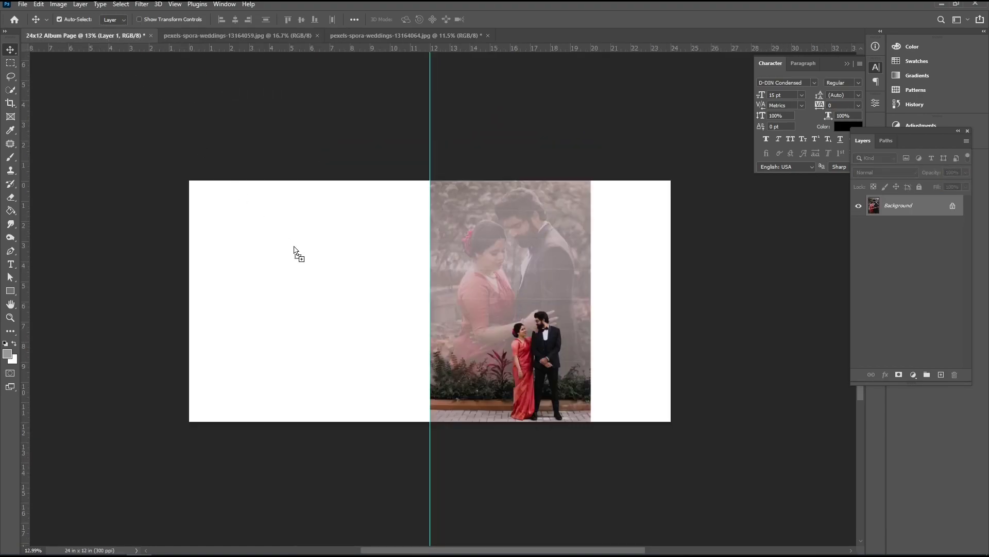
pyautogui.moveTo(294, 250); pyautogui.dragTo(296, 252)
pyautogui.hotkey('ctrl', 't')
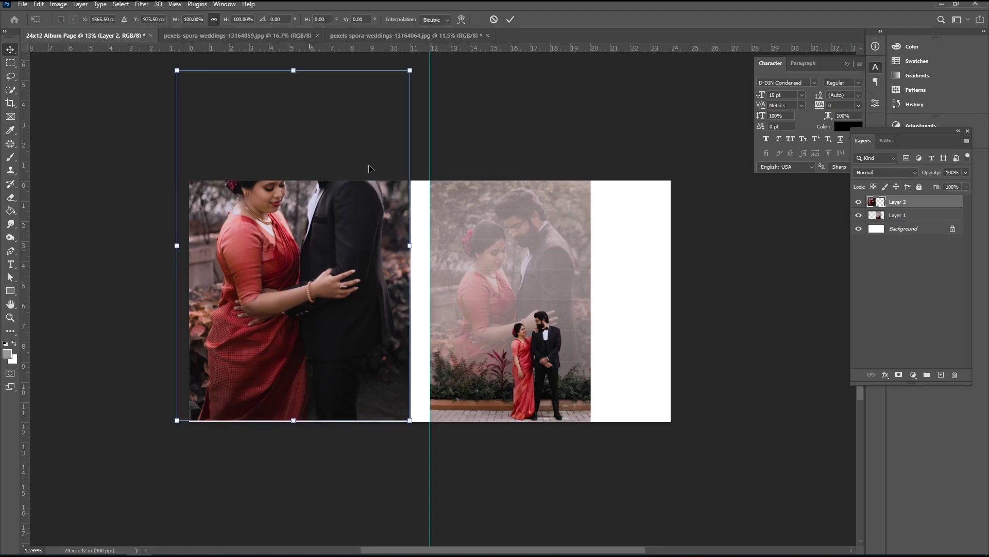
pyautogui.moveTo(385, 112); pyautogui.dragTo(365, 139)
pyautogui.moveTo(304, 221); pyautogui.dragTo(269, 260)
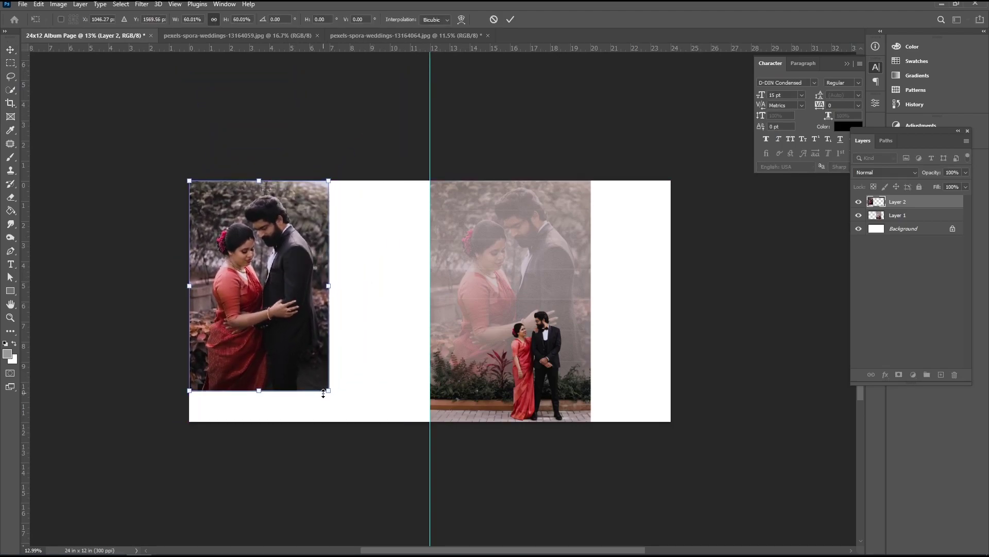
pyautogui.moveTo(333, 395); pyautogui.dragTo(351, 422)
pyautogui.press('Return')
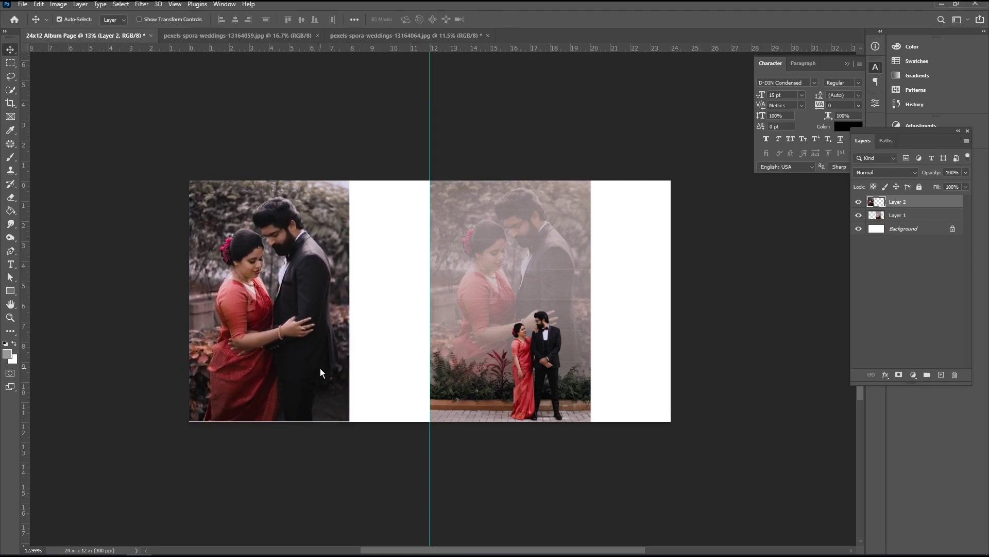
# Step: Enlarge the placed close-up photo slightly to 100.84%, extending just past the page's lower edge
pyautogui.hotkey('ctrl', 't')
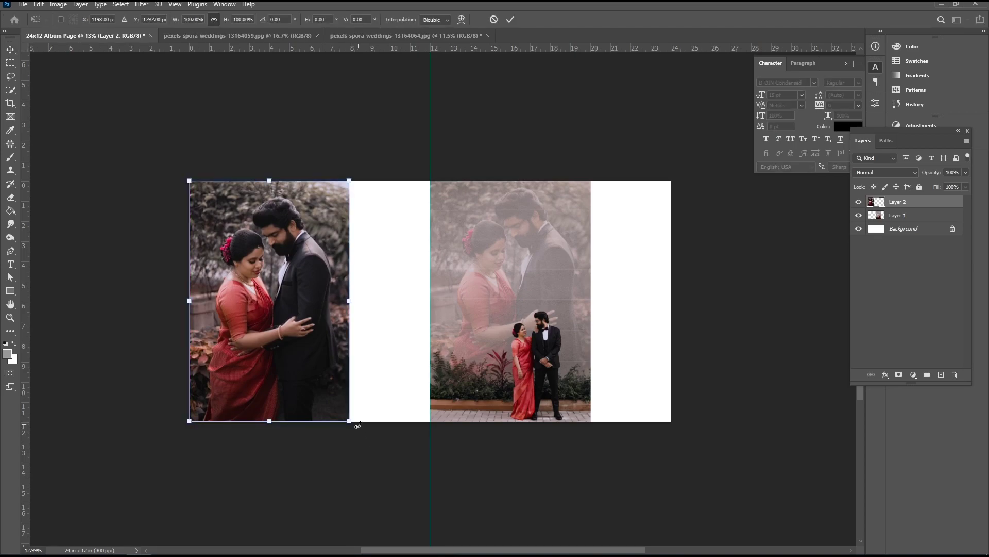
pyautogui.moveTo(348, 422); pyautogui.dragTo(350, 422)
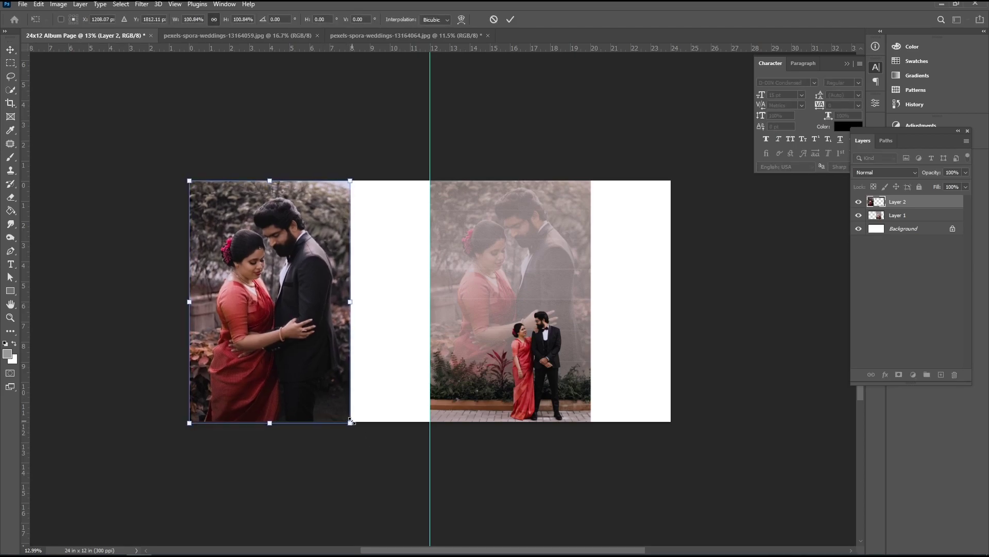
pyautogui.press('Return')
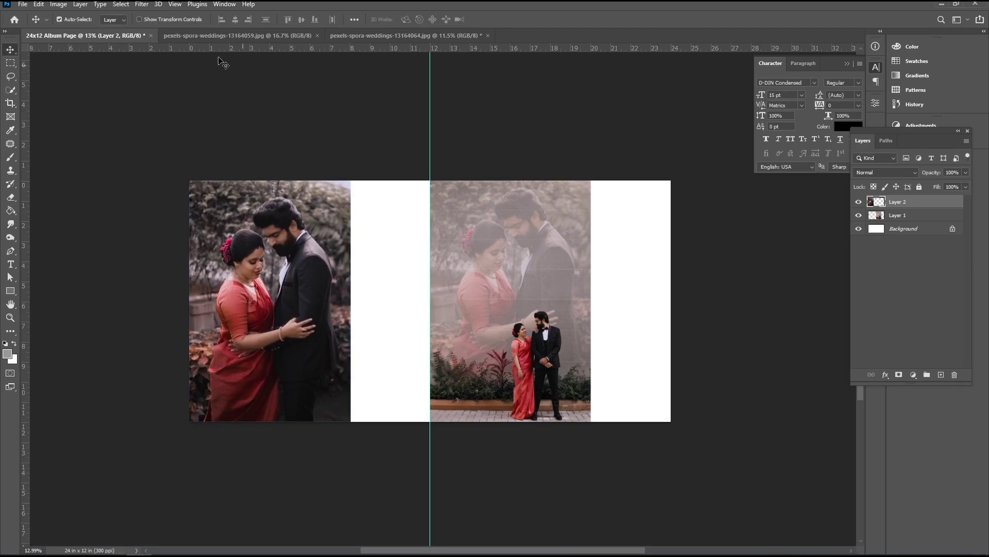
# Step: Open pexels-spora-weddings-13164062.jpg from the photo folder in its own document and return to the album page
pyautogui.moveTo(164, 544)
pyautogui.click(139, 512)
pyautogui.moveTo(371, 288); pyautogui.dragTo(484, 16)
pyautogui.click(110, 35)
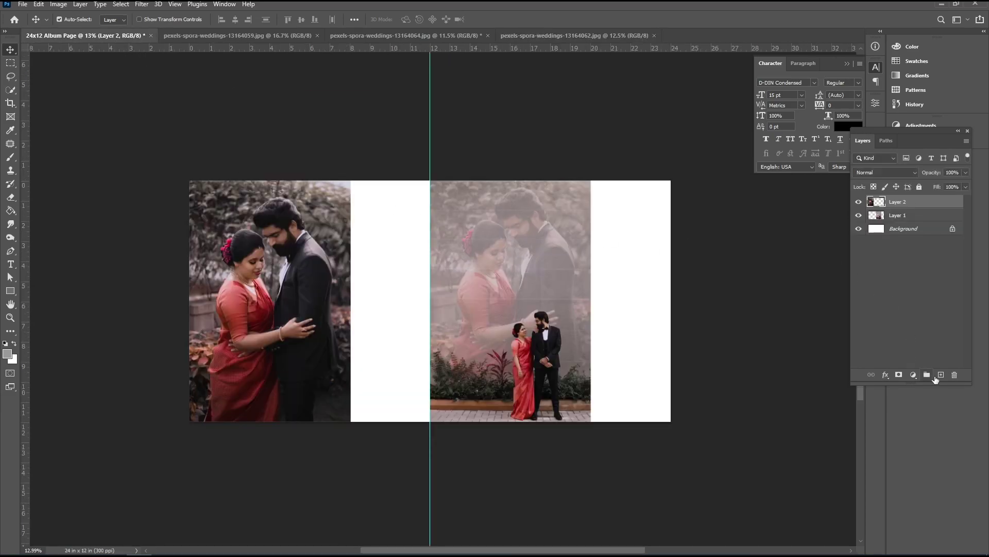
# Step: On a new layer, fill a rectangle about 5 x 6.5 in with grey, overlapping the close-up photo's lower right edge
pyautogui.click(940, 375)
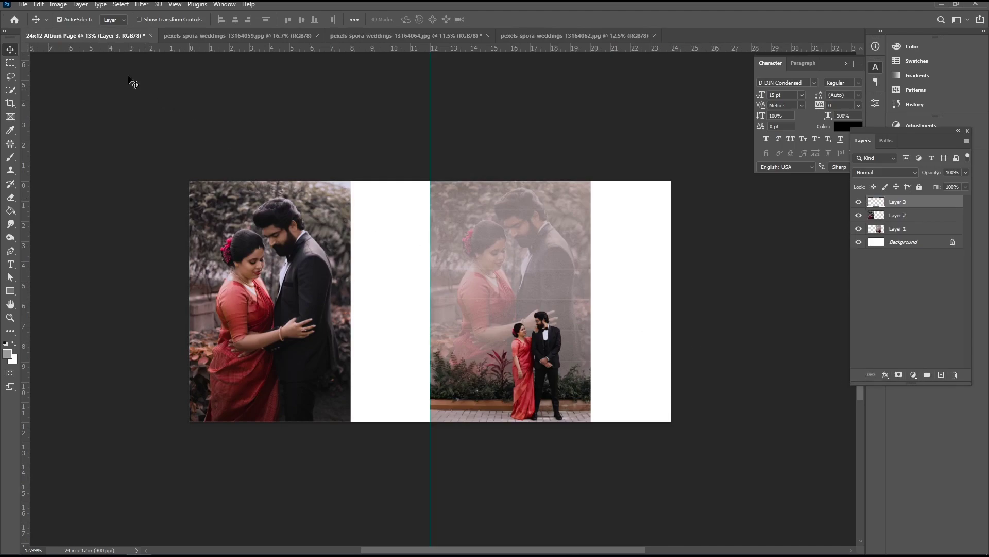
pyautogui.click(9, 64)
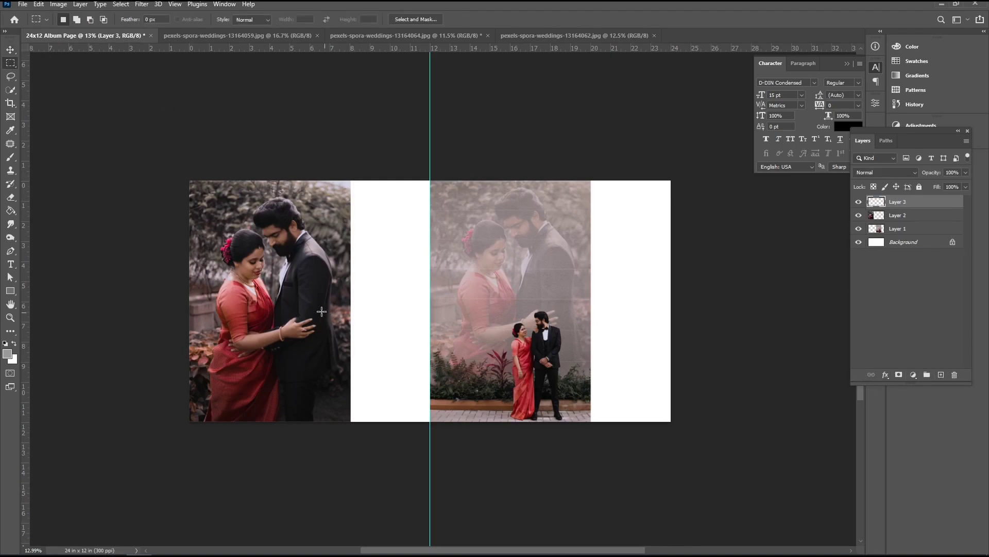
pyautogui.moveTo(323, 284); pyautogui.dragTo(422, 412)
pyautogui.click(10, 210)
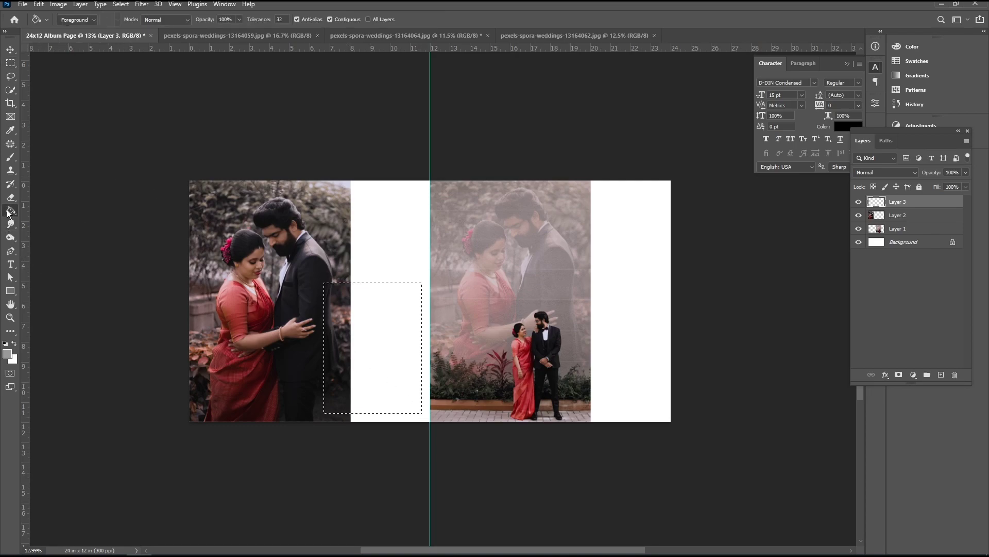
pyautogui.click(380, 351)
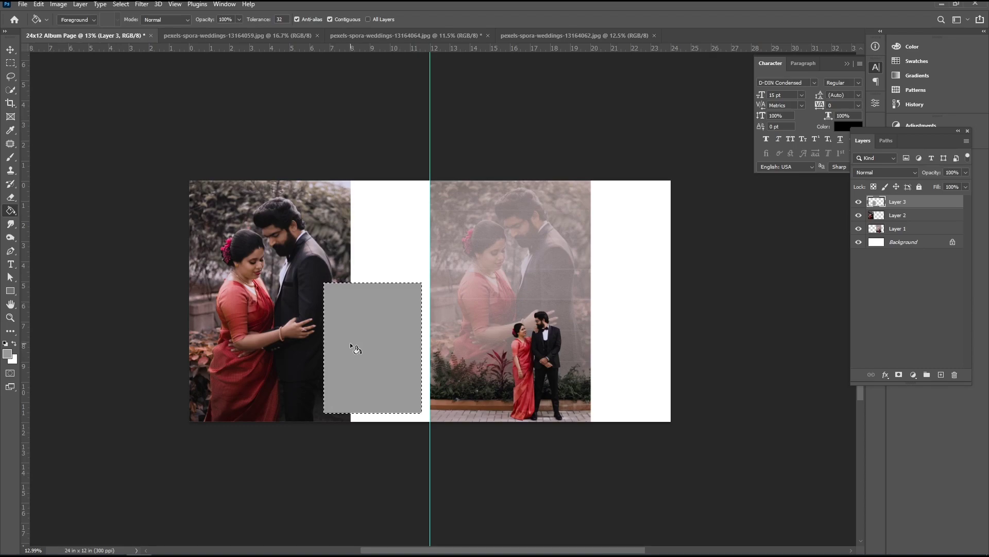
pyautogui.hotkey('ctrl', 'd')
# Step: Bring pexels-spora-weddings-13164062.jpg into the album page above the grey rectangle and clip it to that rectangle
pyautogui.click(537, 35)
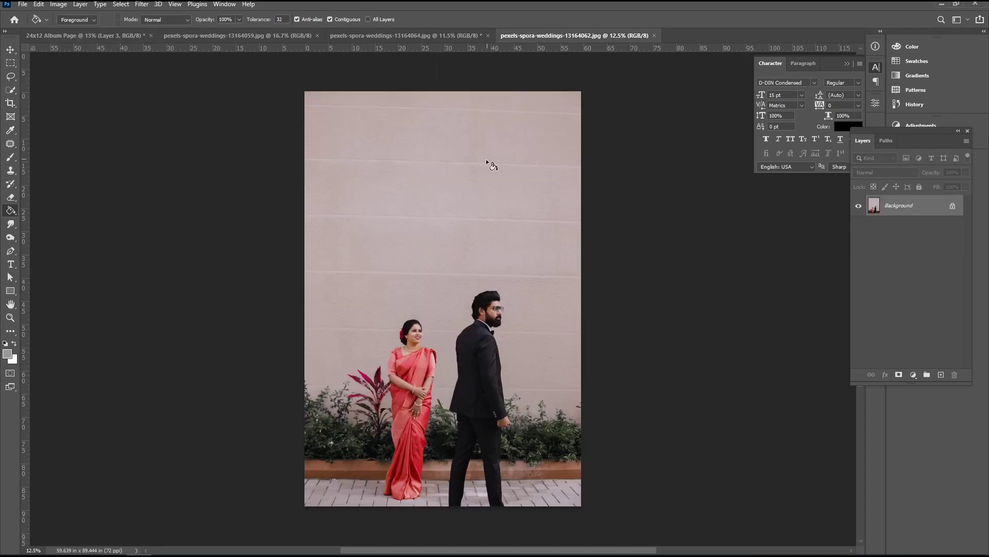
pyautogui.press('v')
pyautogui.moveTo(470, 210); pyautogui.dragTo(369, 267)
pyautogui.rightClick(916, 206)
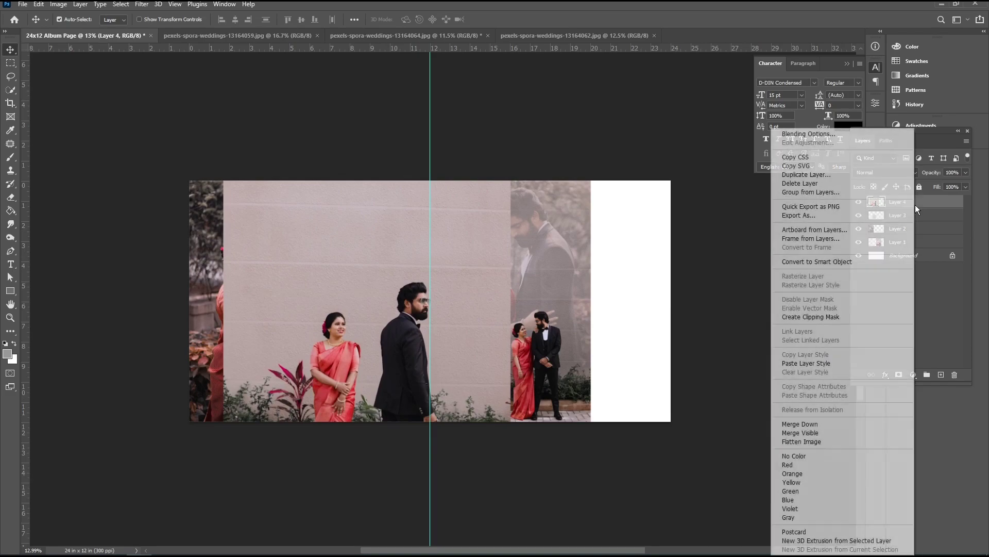
pyautogui.click(805, 318)
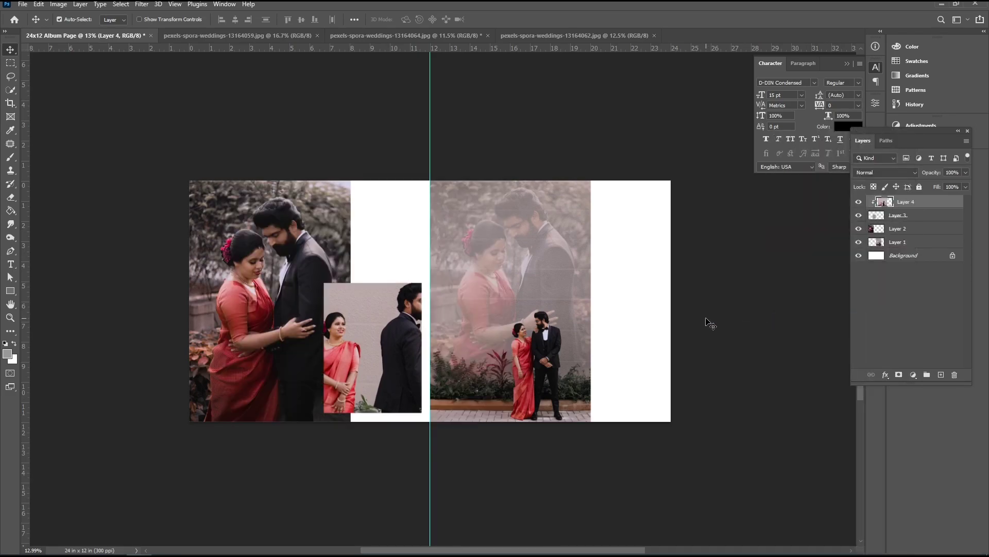
# Step: Scale the clipped photo to 56.44% so both standing figures fit inside the rectangular frame
pyautogui.hotkey('ctrl', 't')
pyautogui.moveTo(509, 74); pyautogui.dragTo(445, 170)
pyautogui.moveTo(400, 245); pyautogui.dragTo(399, 249)
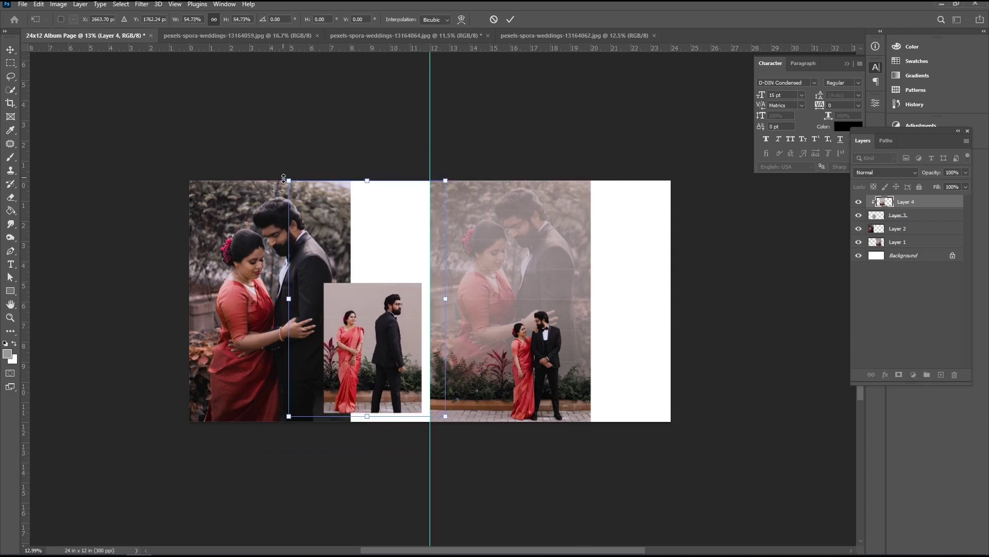
pyautogui.moveTo(279, 181); pyautogui.dragTo(273, 174)
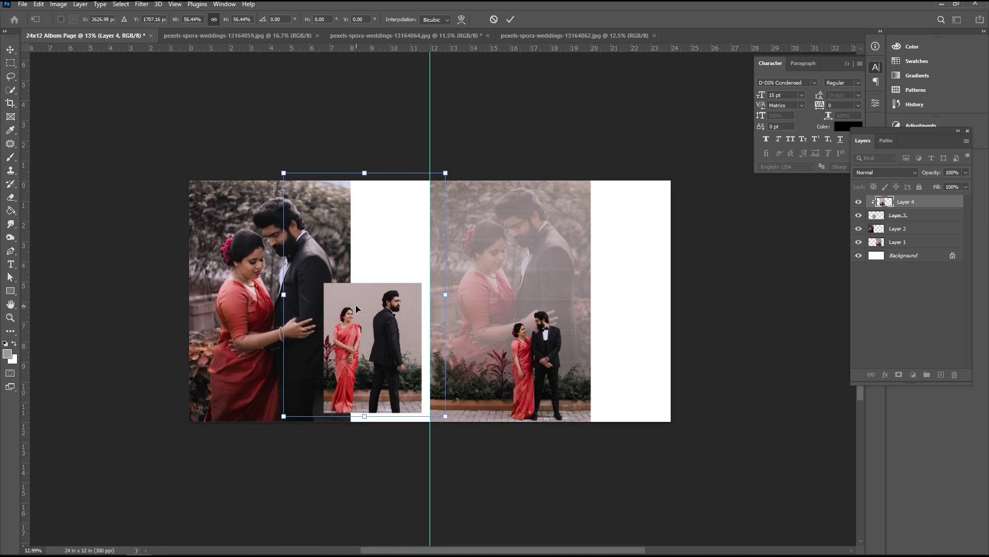
# Step: Nudge the clipped photo right to centre the couple in its frame, and merge it with the frame layer
pyautogui.hotkey('shift', 'Right')
pyautogui.hotkey('shift', 'Right')
pyautogui.hotkey('shift', 'Right')
pyautogui.hotkey('shift', 'Right')
pyautogui.hotkey('shift', 'Right')
pyautogui.hotkey('shift', 'Right')
pyautogui.hotkey('shift', 'Right')
pyautogui.hotkey('shift', 'Right')
pyautogui.press('Left')
pyautogui.press('Left')
pyautogui.press('Left')
pyautogui.press('Left')
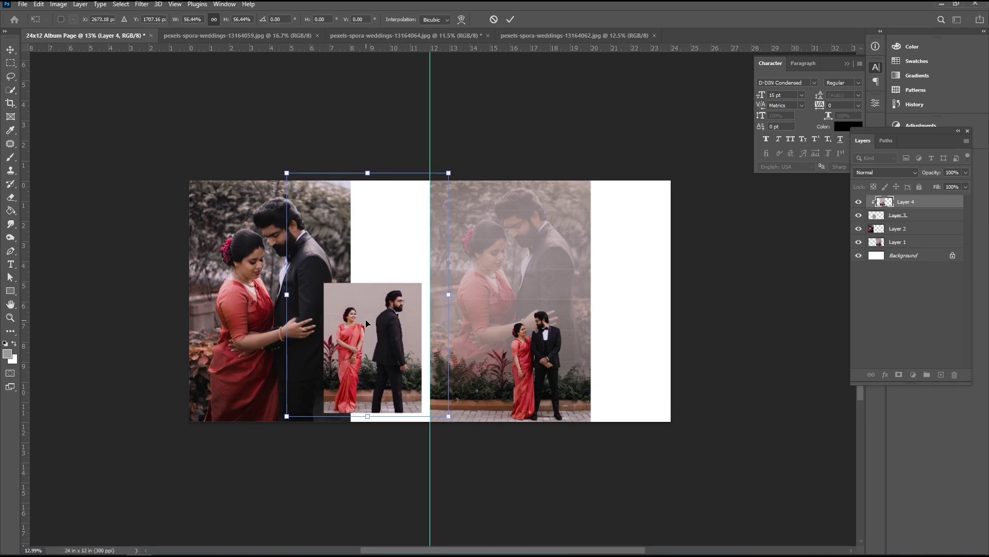
pyautogui.press('Return')
pyautogui.press('v')
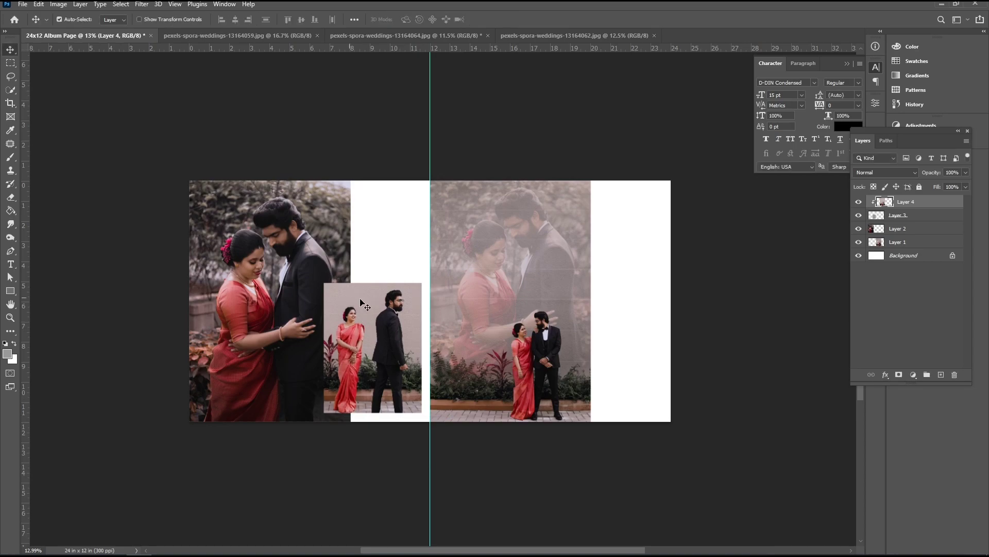
pyautogui.press('Delete')
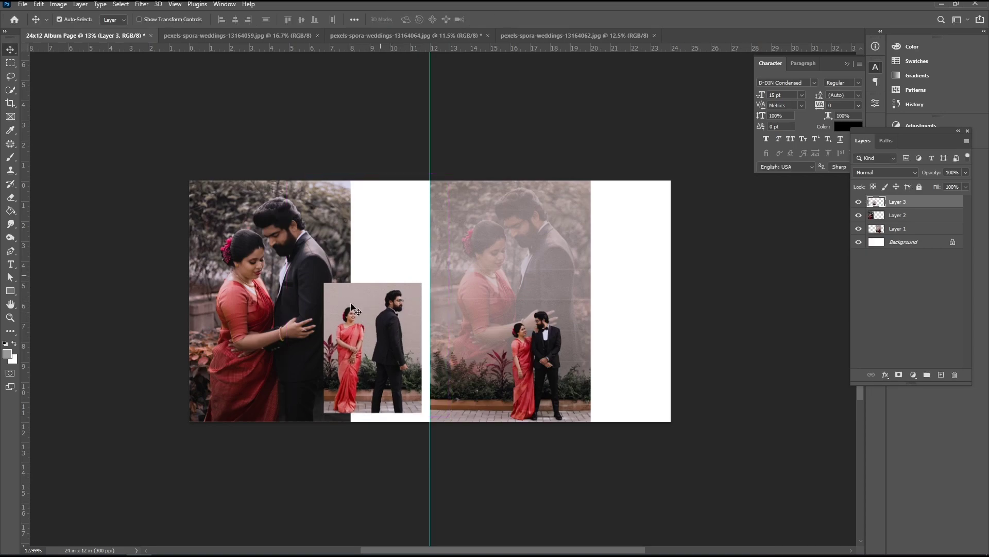
# Step: On a new layer, fill a grey rectangle about 4 x 4.7 in between the close-up photo and centre guide, and place it just above the Background
pyautogui.scroll(3, 382, 215)
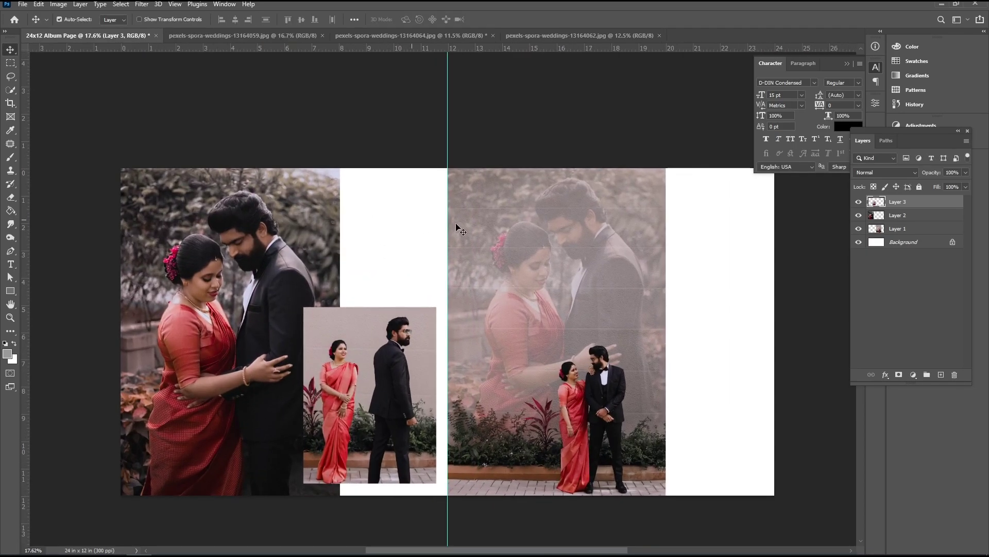
pyautogui.click(939, 375)
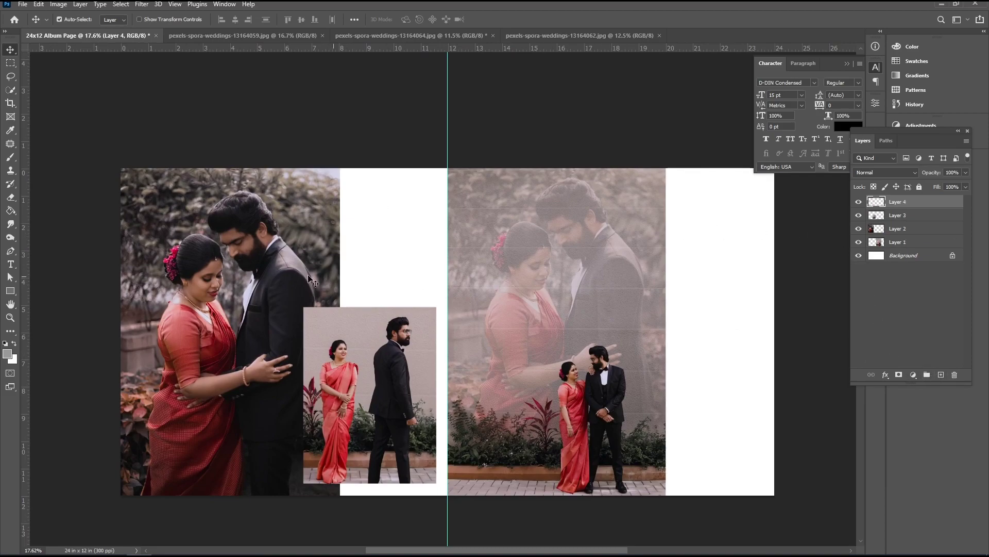
pyautogui.click(12, 62)
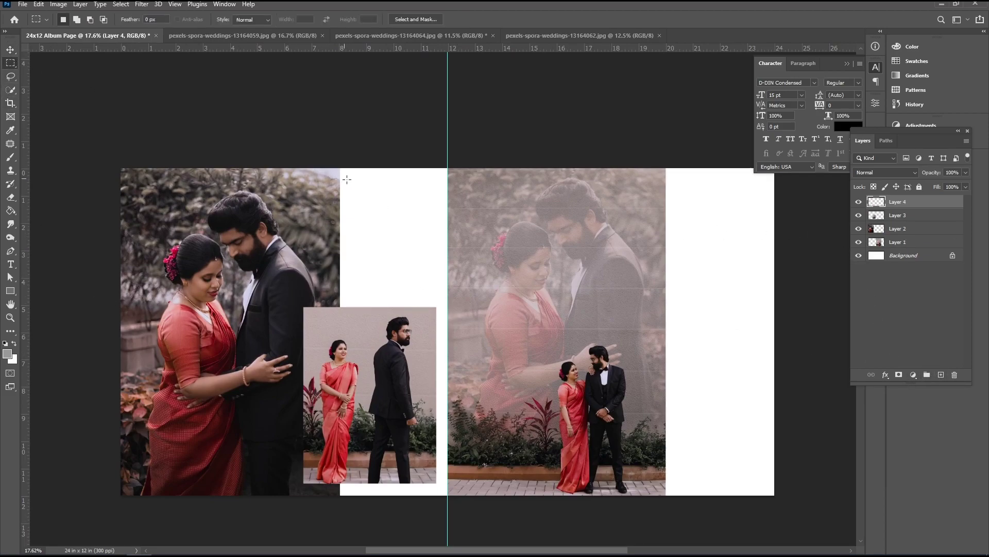
pyautogui.scroll(2, 389, 208)
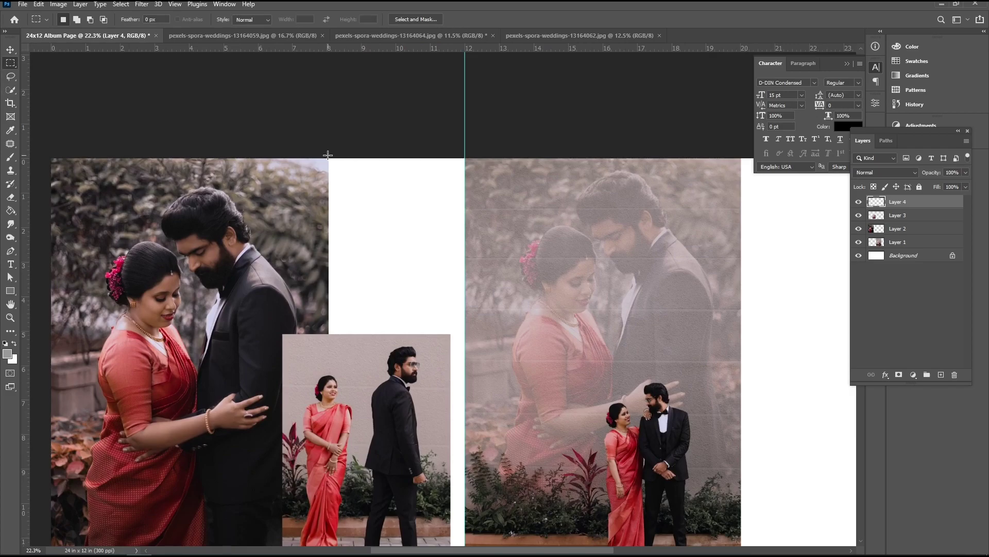
pyautogui.moveTo(329, 167); pyautogui.dragTo(464, 320)
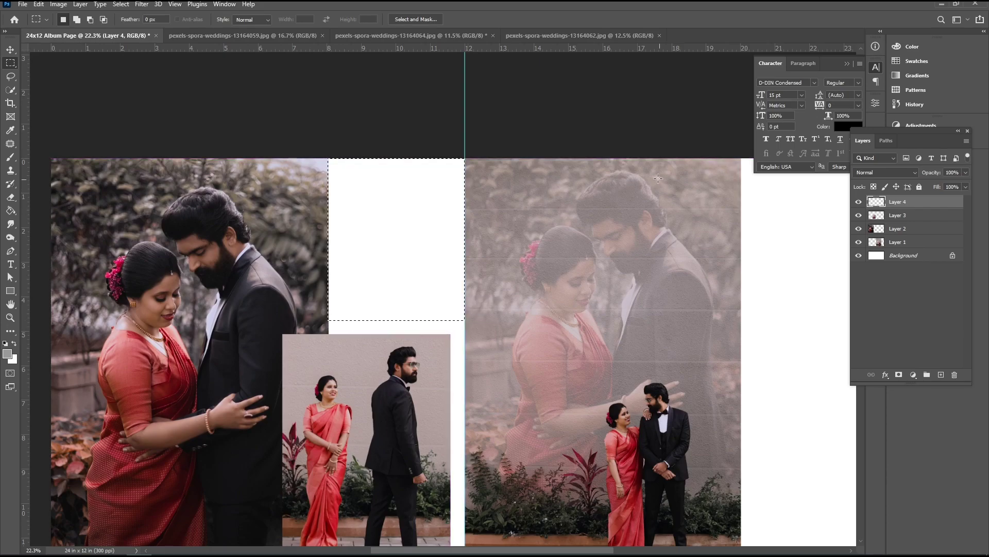
pyautogui.click(11, 211)
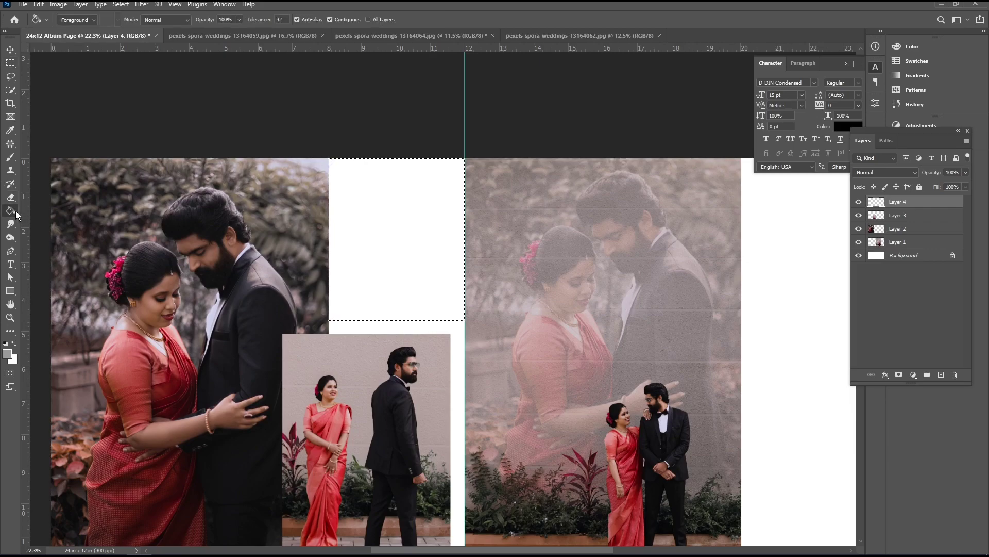
pyautogui.click(415, 238)
pyautogui.hotkey('ctrl', 'd')
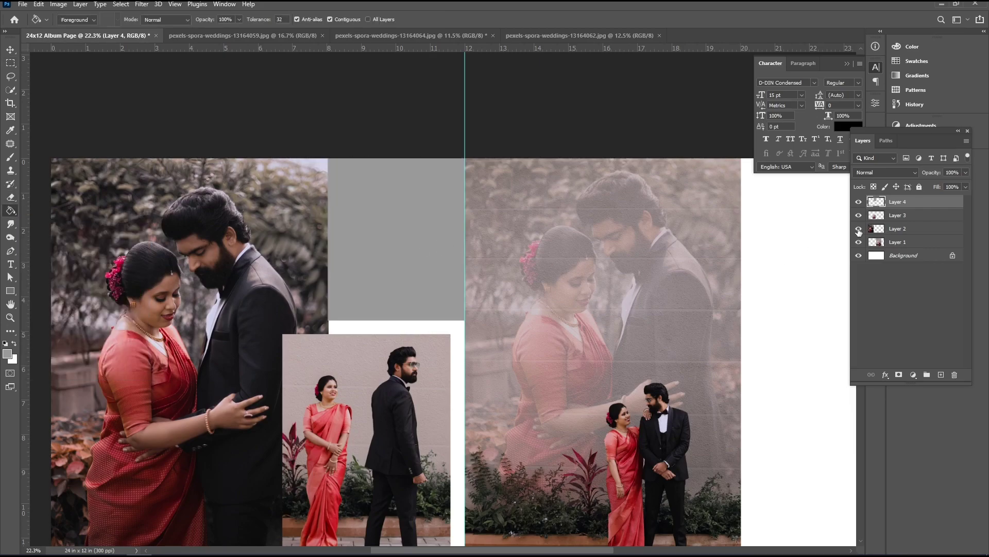
pyautogui.moveTo(897, 204); pyautogui.dragTo(901, 246)
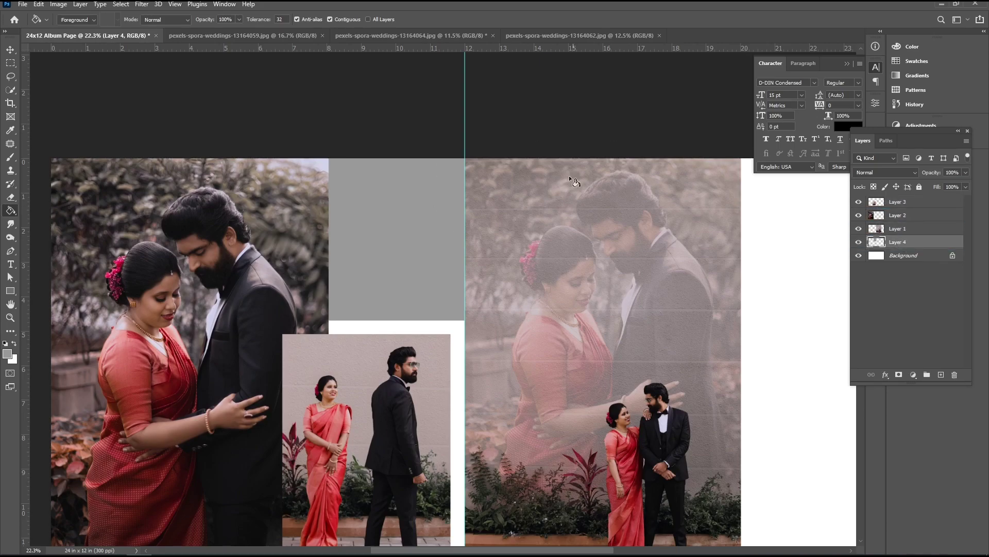
# Step: Close the blended pexels-spora-weddings-13164064.jpg composite without saving, and open the original photo of that name from folder 57
pyautogui.click(413, 36)
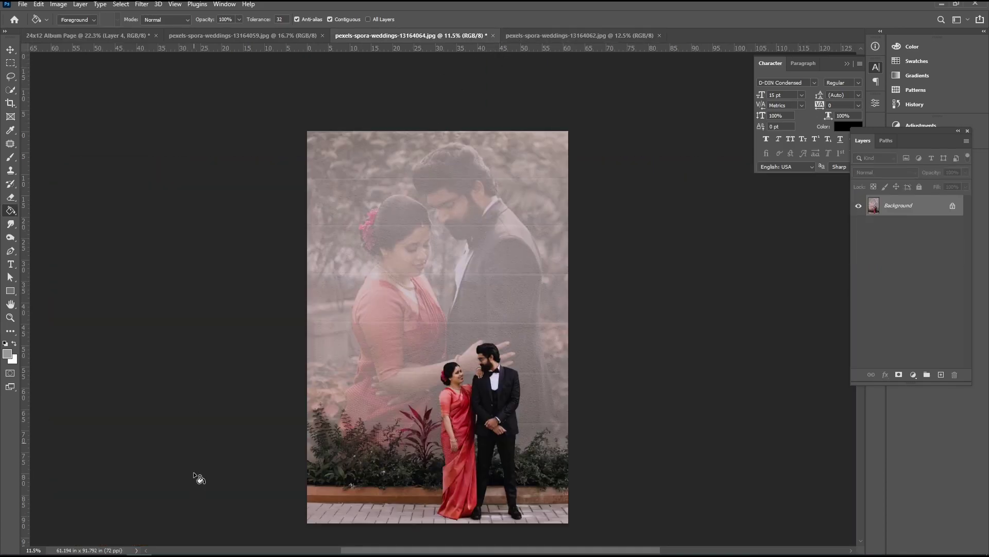
pyautogui.moveTo(161, 550)
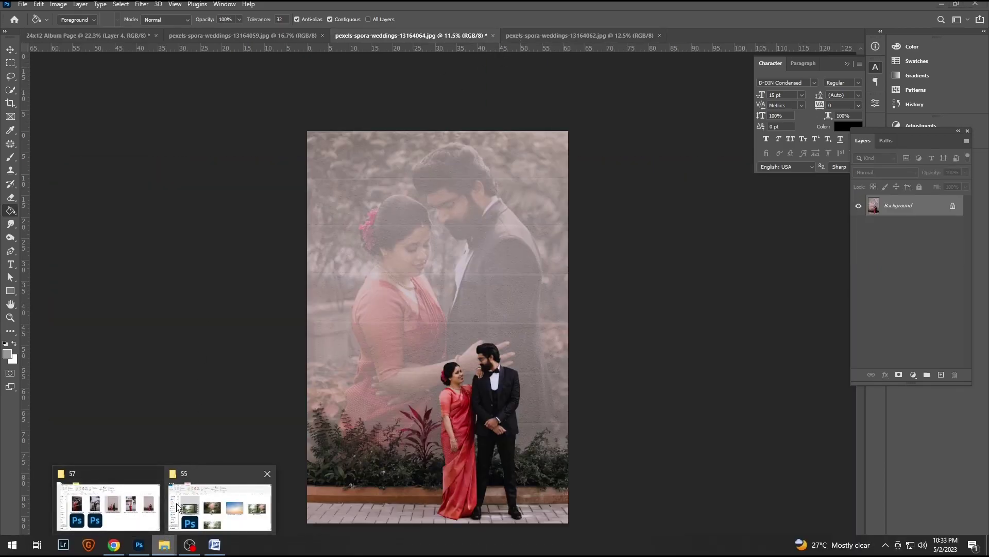
pyautogui.click(149, 502)
pyautogui.click(658, 241)
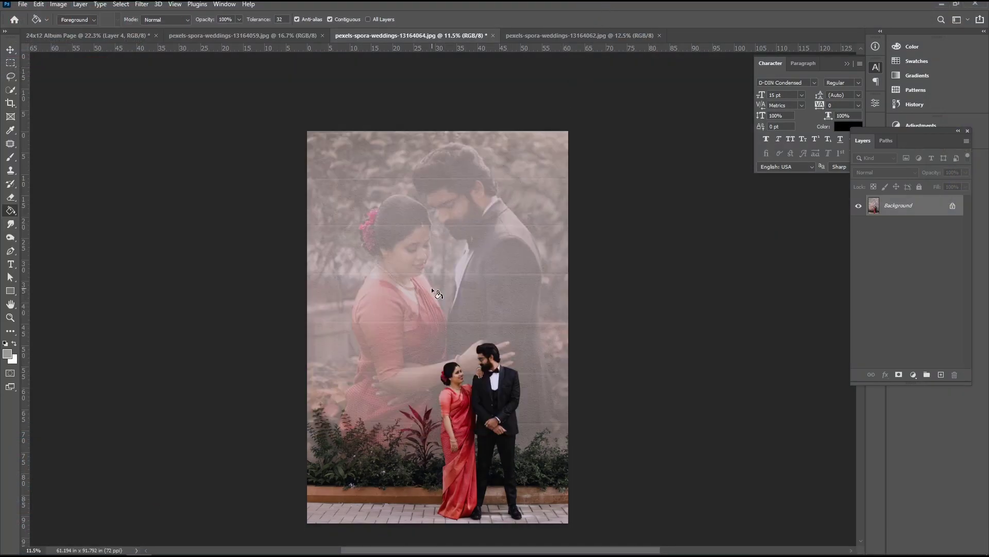
pyautogui.press('v')
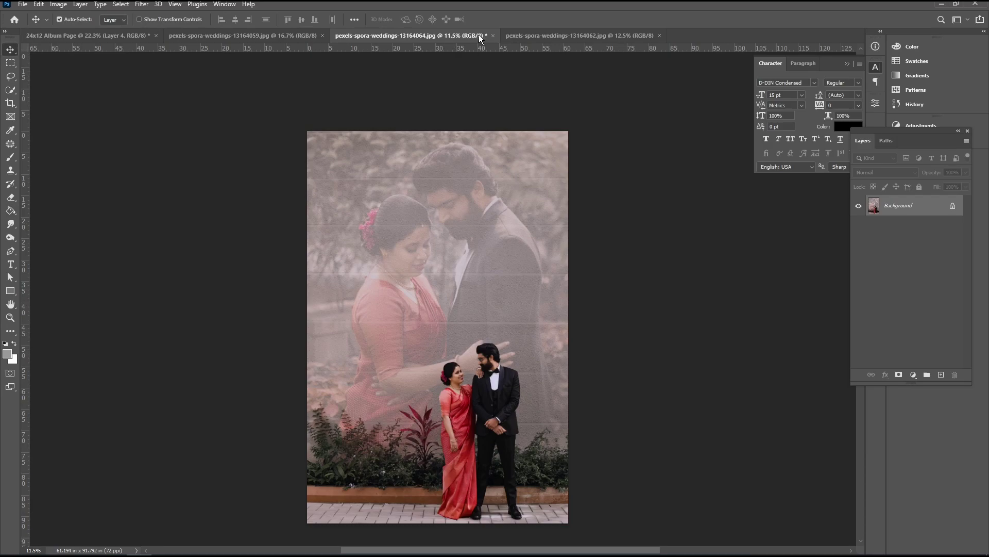
pyautogui.click(492, 35)
pyautogui.click(491, 215)
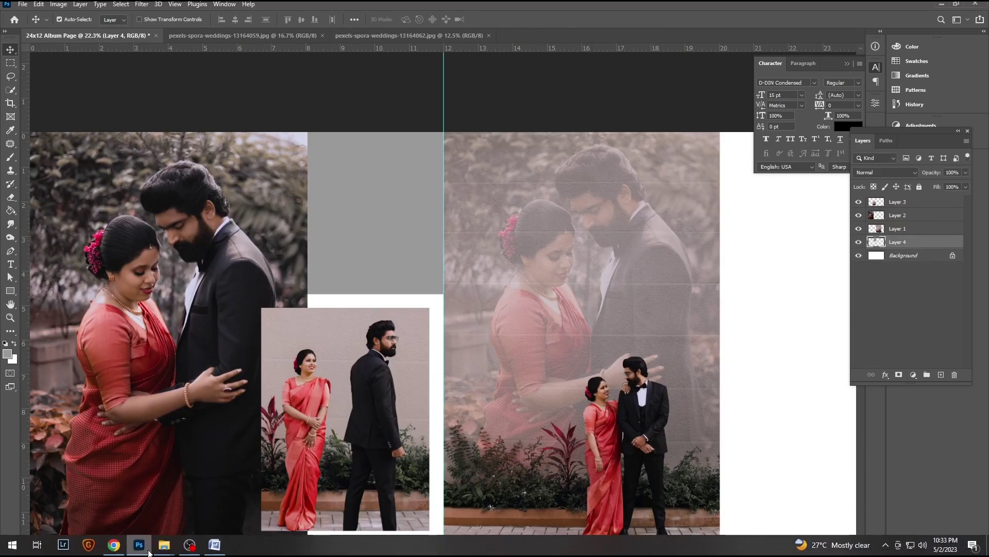
pyautogui.moveTo(164, 544)
pyautogui.click(142, 504)
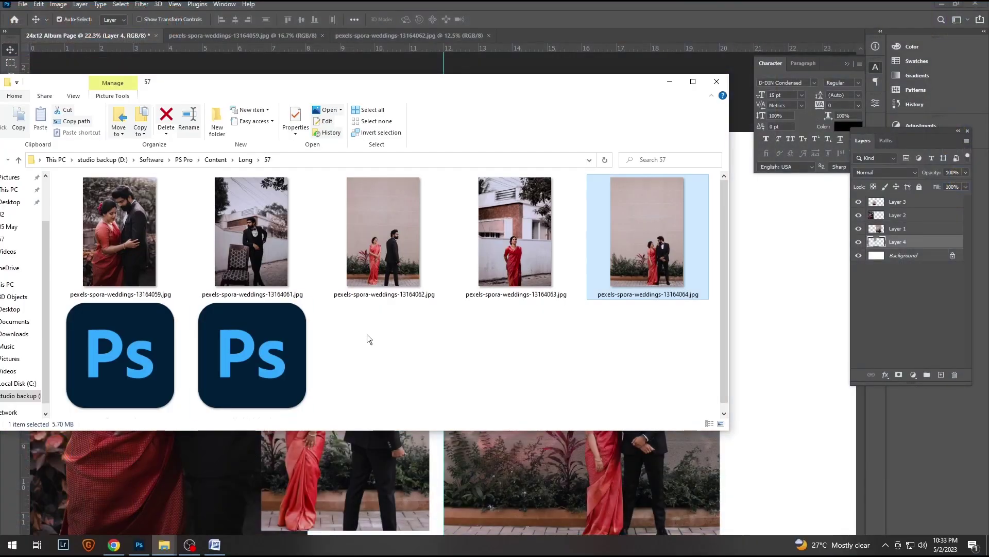
pyautogui.moveTo(629, 243); pyautogui.dragTo(489, 10)
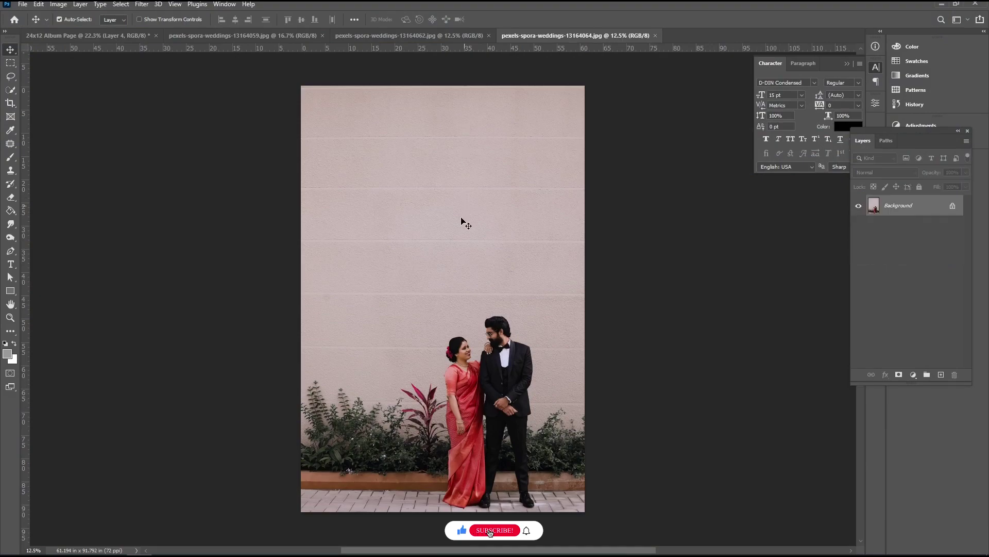
# Step: Bring pexels-spora-weddings-13164064.jpg into the album page just above the grey rectangle beside the centre guide and clip it to that rectangle
pyautogui.moveTo(462, 221); pyautogui.dragTo(360, 179)
pyautogui.moveTo(425, 214); pyautogui.dragTo(409, 185)
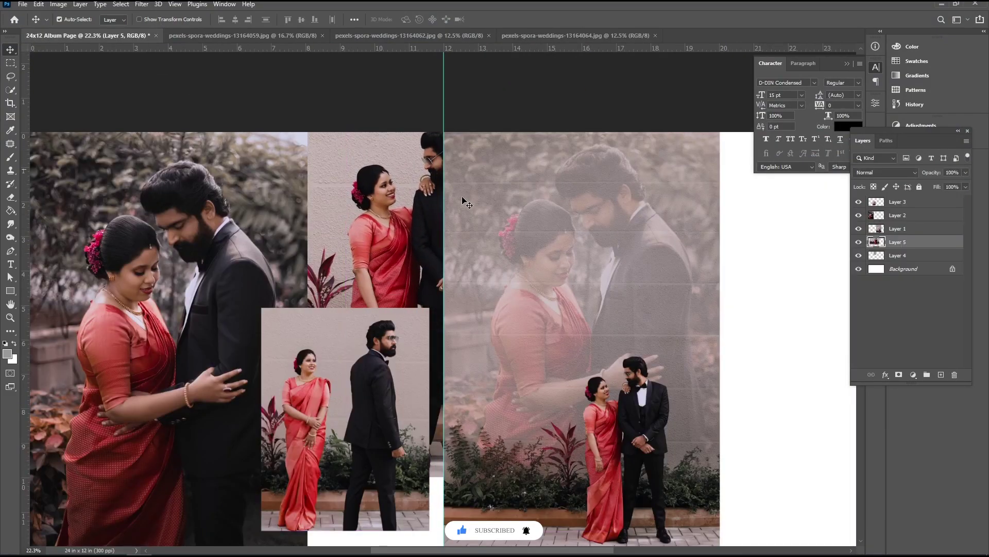
pyautogui.rightClick(918, 243)
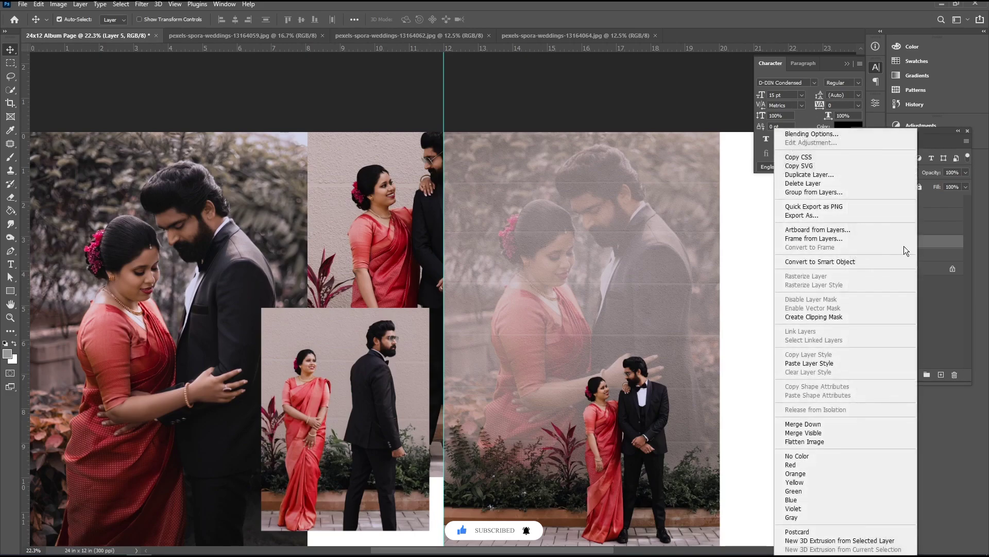
pyautogui.click(796, 317)
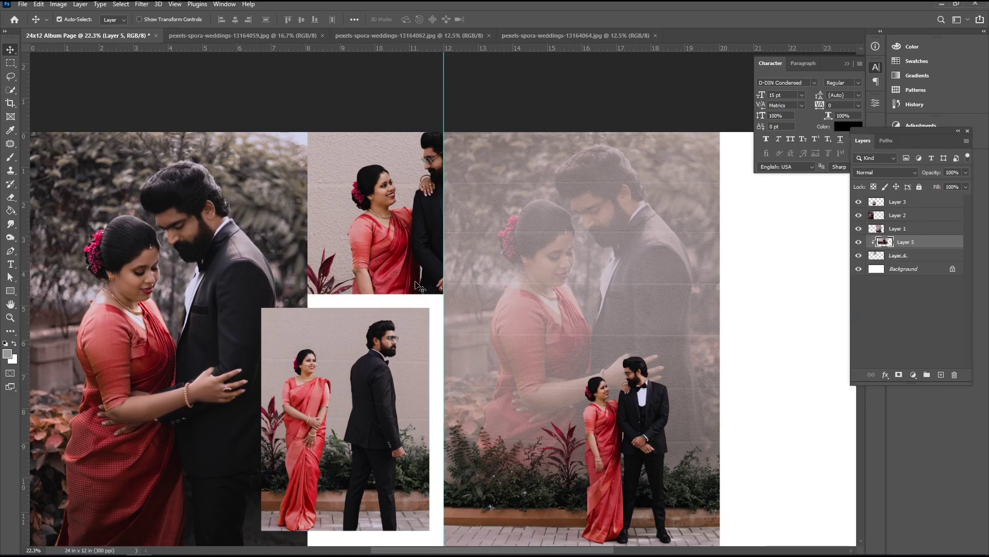
# Step: Enlarge and reposition the clipped photo so the groom's clasped hands fill the upper frame as a close-up
pyautogui.moveTo(421, 253); pyautogui.dragTo(357, 135)
pyautogui.hotkey('ctrl', 't')
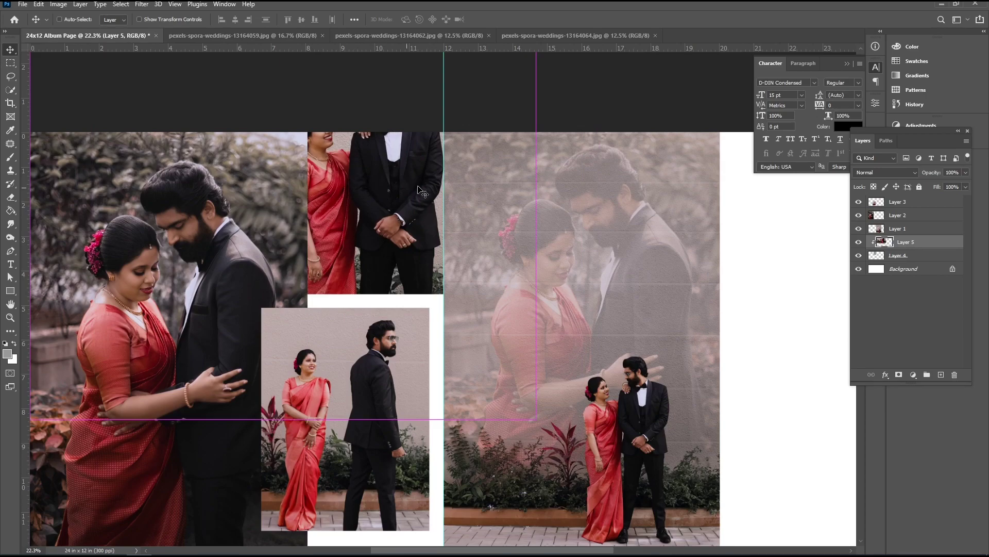
pyautogui.moveTo(536, 420); pyautogui.dragTo(788, 503)
pyautogui.moveTo(474, 330); pyautogui.dragTo(426, 262)
pyautogui.scroll(-2, 428, 235)
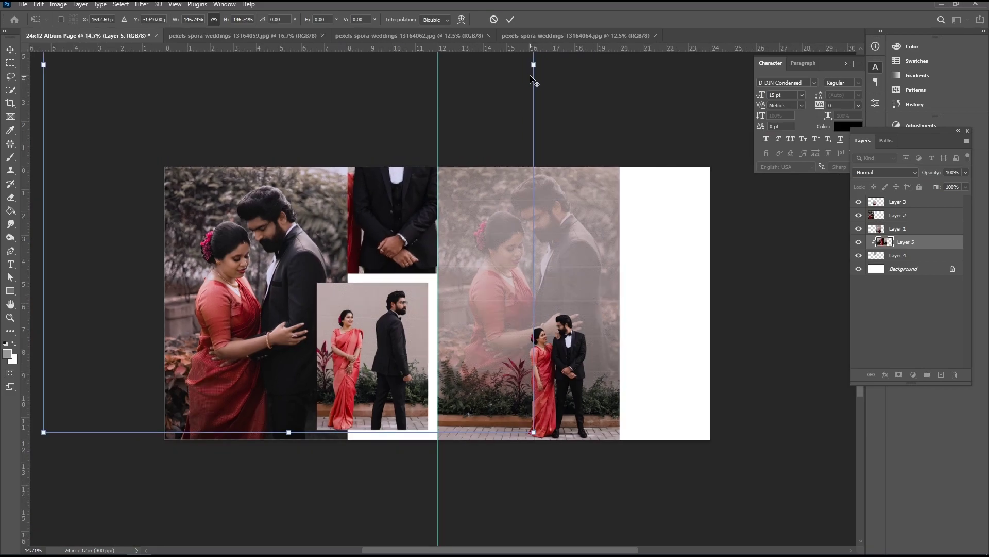
pyautogui.moveTo(534, 65); pyautogui.dragTo(624, 64)
pyautogui.moveTo(523, 333); pyautogui.dragTo(483, 240)
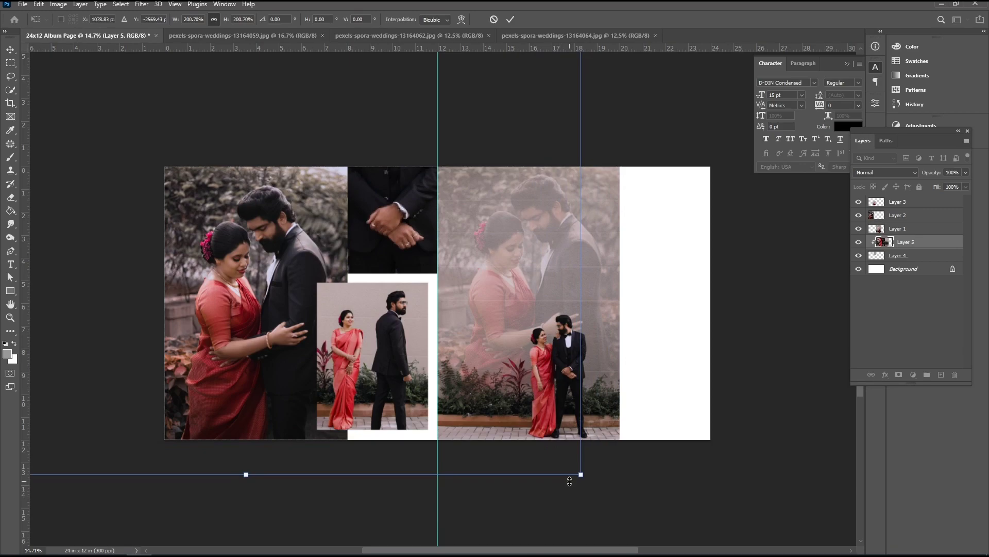
pyautogui.moveTo(581, 474); pyautogui.dragTo(648, 496)
pyautogui.moveTo(531, 342); pyautogui.dragTo(515, 316)
pyautogui.press('Return')
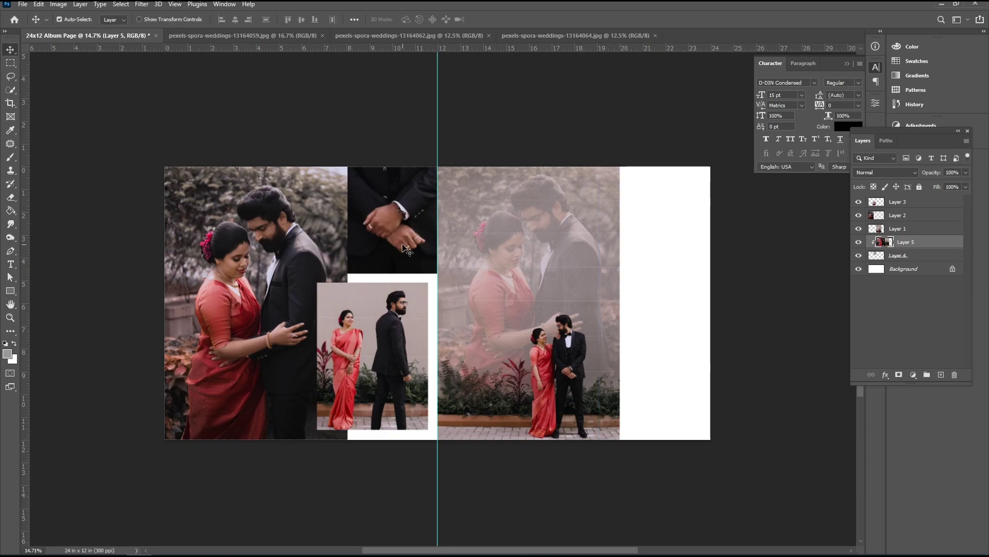
# Step: Merge the hands close-up with its frame layer and set the merged layer's opacity to 63%
pyautogui.hotkey('ctrl', 'e')
pyautogui.moveTo(482, 279); pyautogui.dragTo(450, 286)
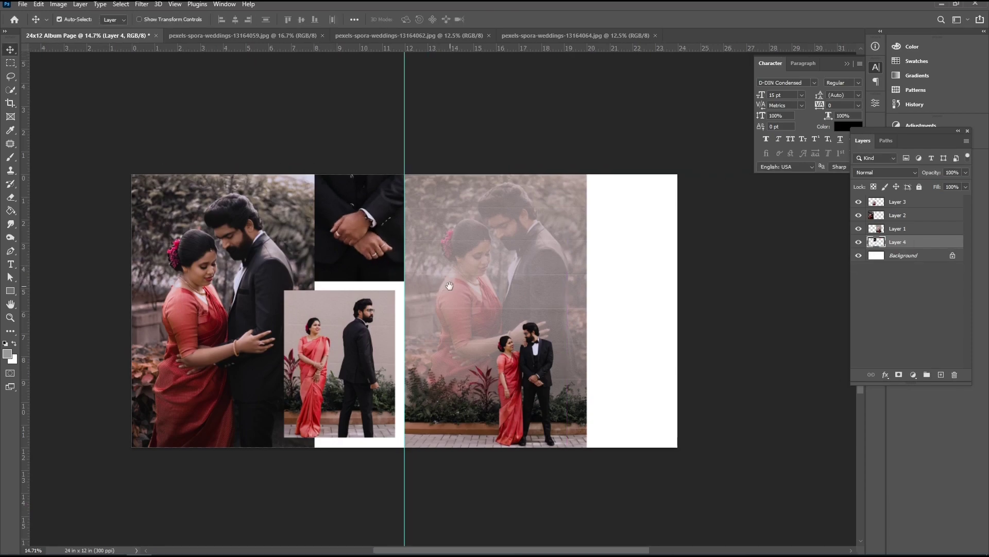
pyautogui.click(965, 173)
pyautogui.moveTo(950, 185); pyautogui.dragTo(946, 185)
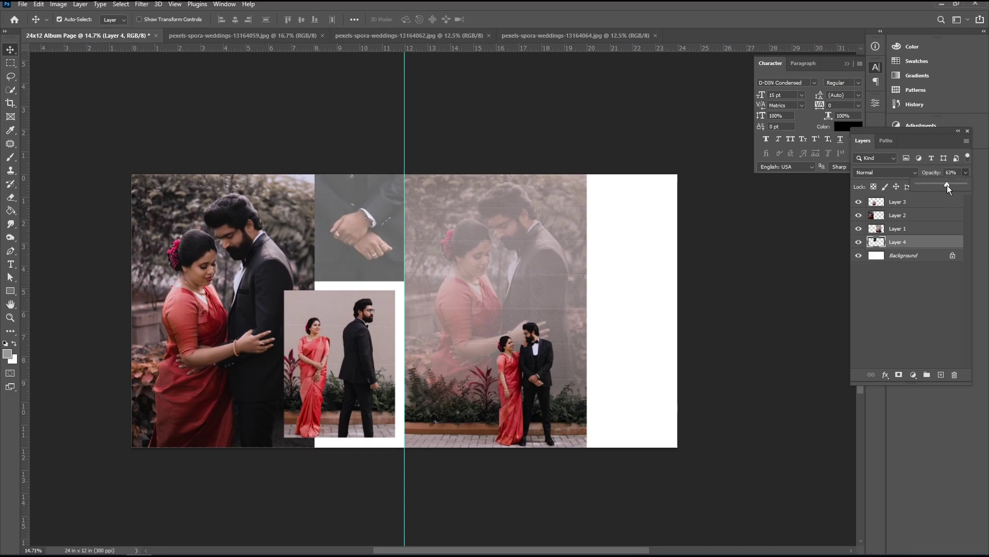
# Step: Convert the hands close-up to black and white with Reds at 74%, adjusting the yellows, lowering the greens and raising the magentas
pyautogui.click(58, 4)
pyautogui.moveTo(60, 28)
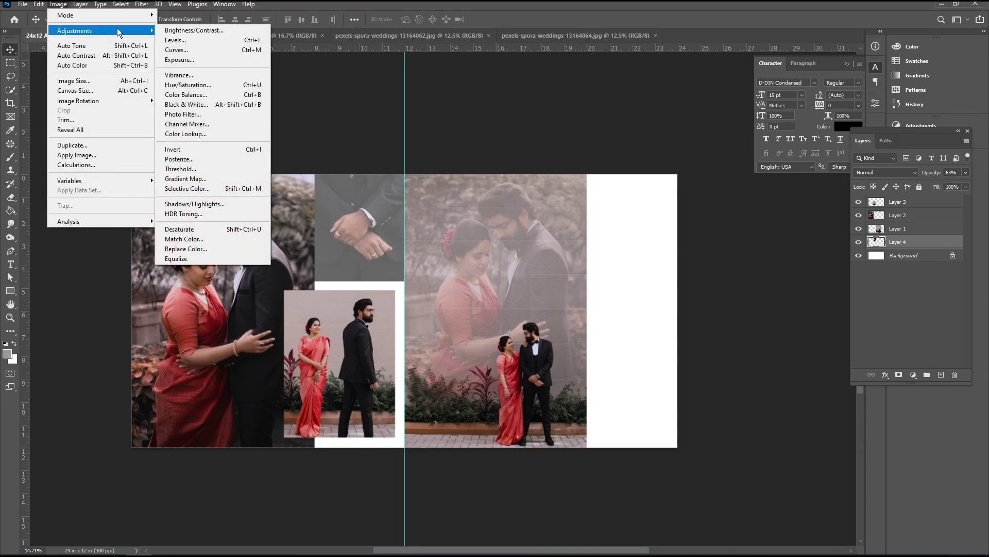
pyautogui.click(197, 103)
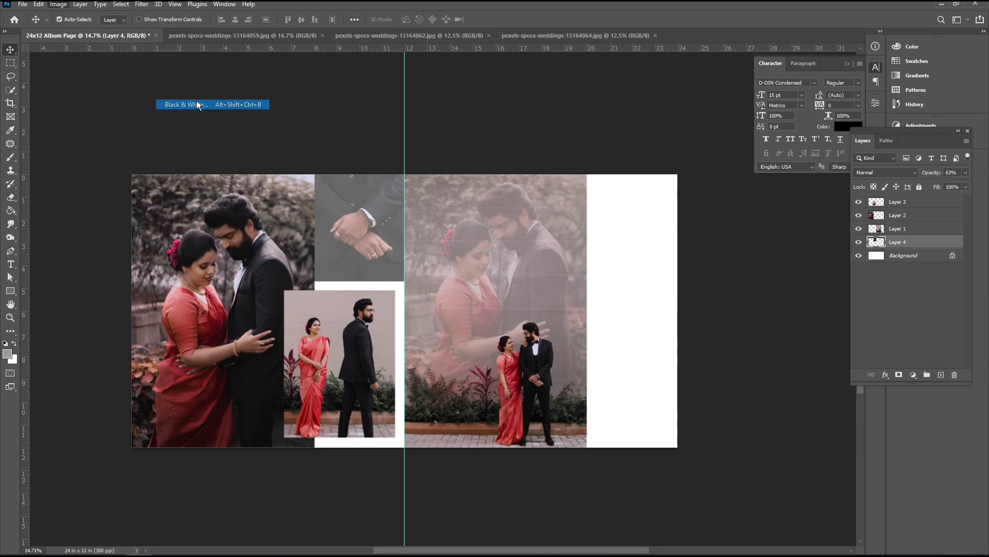
pyautogui.moveTo(508, 83); pyautogui.dragTo(588, 98)
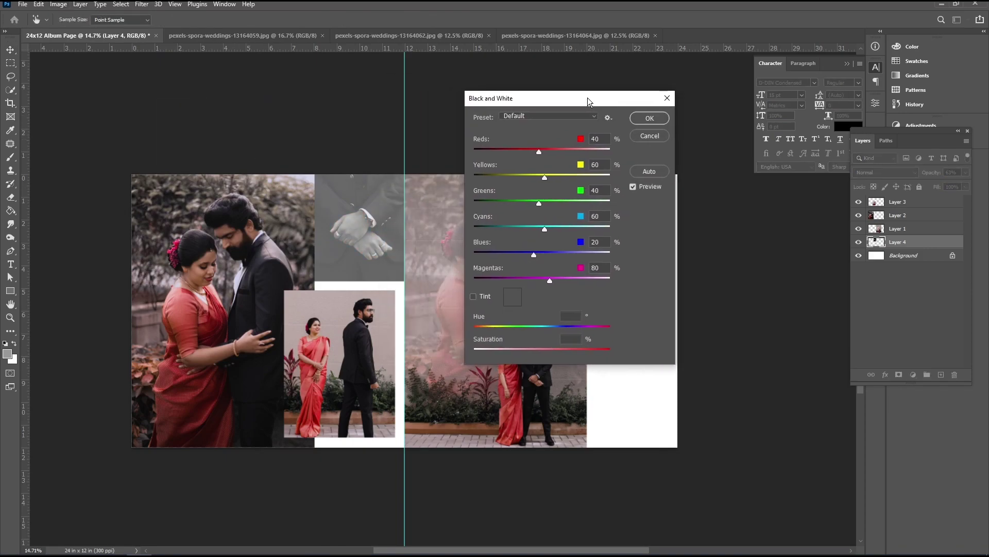
pyautogui.moveTo(540, 150)
pyautogui.mouseDown()
pyautogui.moveTo(531, 149)
pyautogui.moveTo(549, 149)
pyautogui.mouseUp()
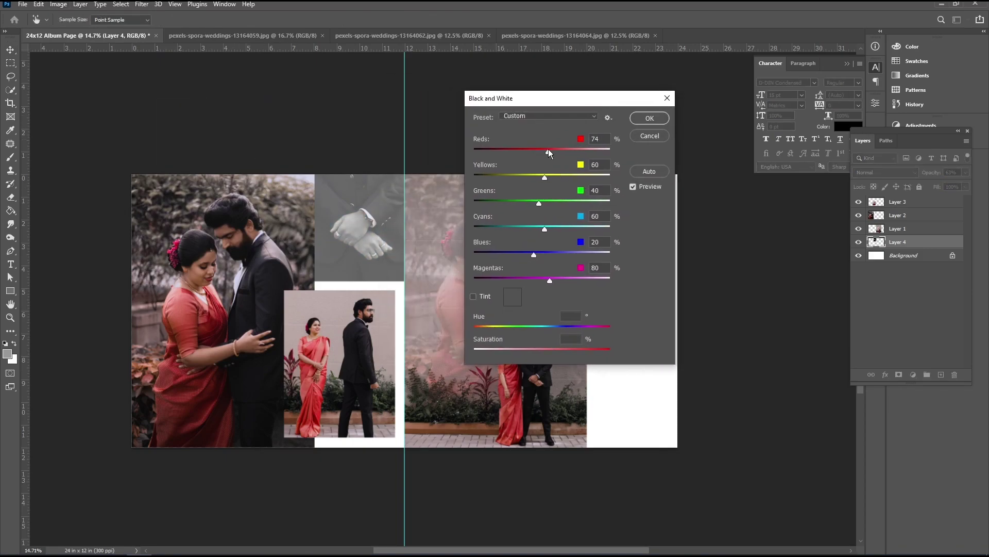
pyautogui.click(556, 171)
pyautogui.moveTo(536, 203); pyautogui.dragTo(523, 203)
pyautogui.moveTo(549, 279); pyautogui.dragTo(562, 280)
pyautogui.click(647, 118)
# Step: Warm the hands close-up with Color Balance, setting the midtone levels to +14, -23 and -51
pyautogui.click(58, 4)
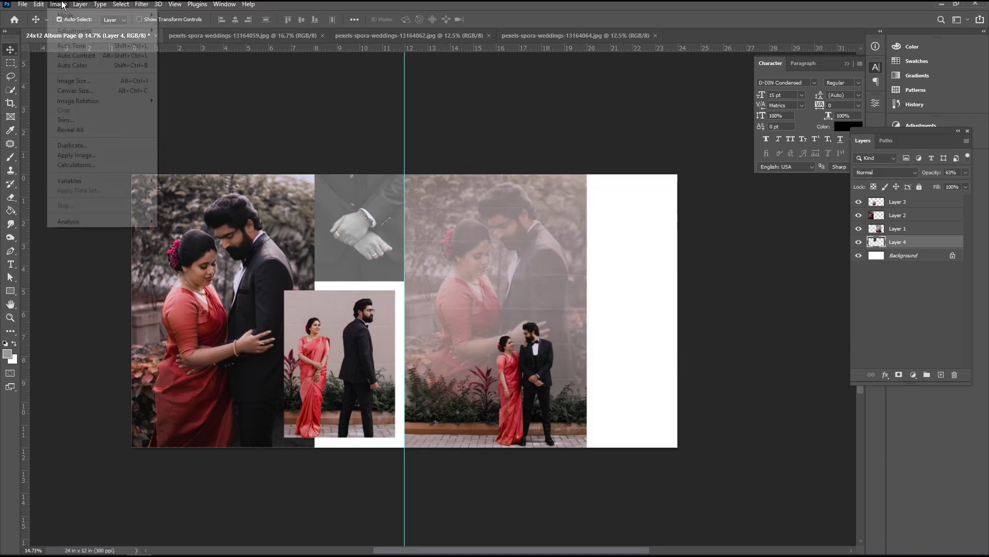
pyautogui.moveTo(74, 32)
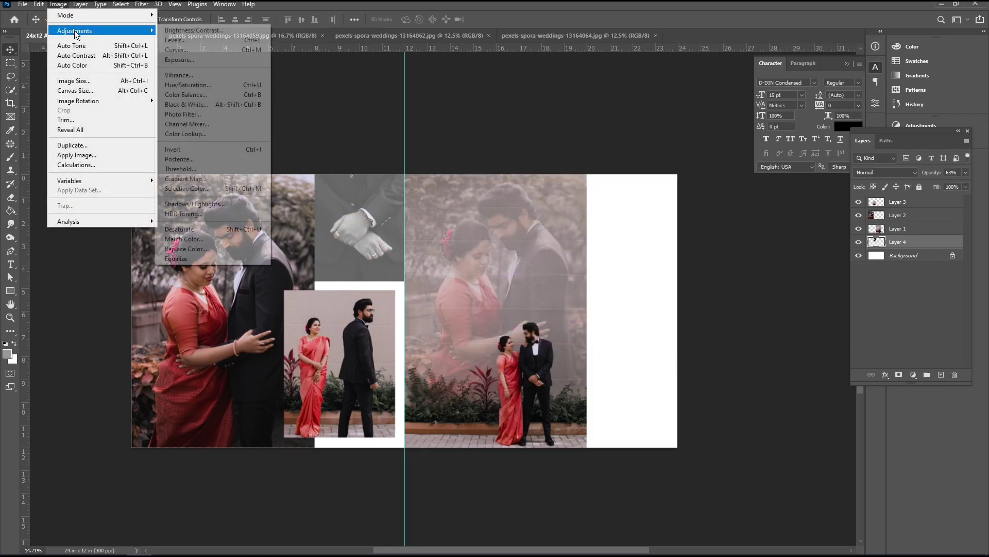
pyautogui.click(185, 94)
pyautogui.moveTo(631, 186); pyautogui.dragTo(608, 196)
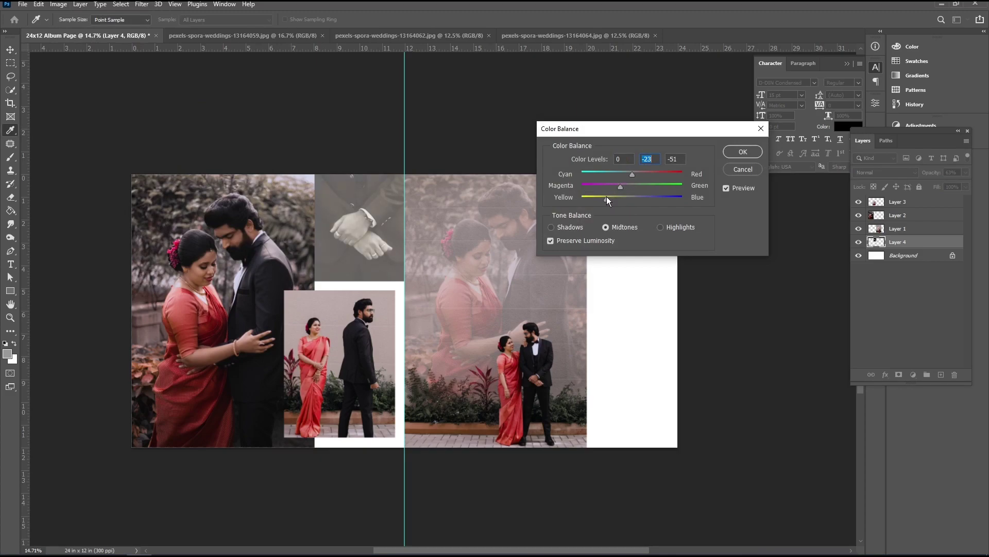
pyautogui.click(640, 170)
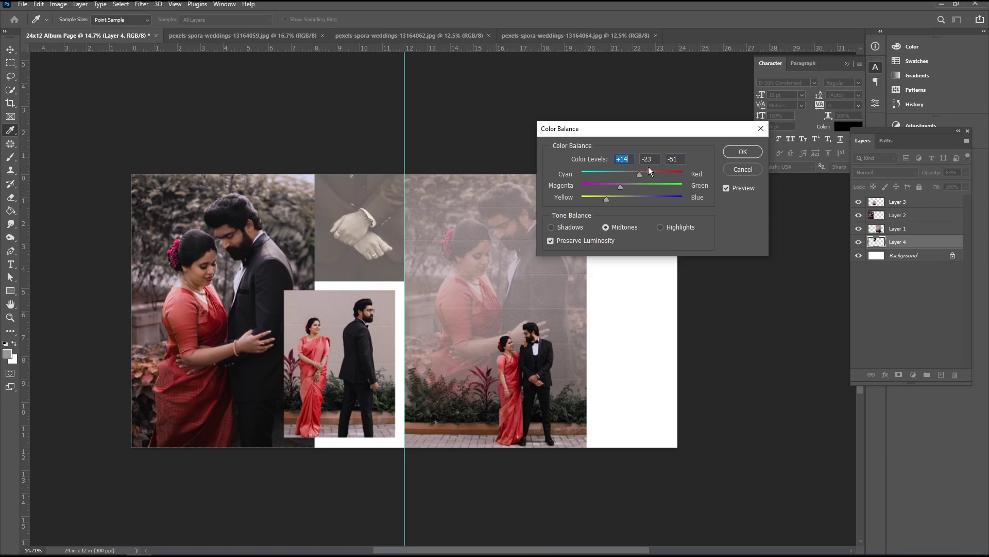
pyautogui.click(742, 152)
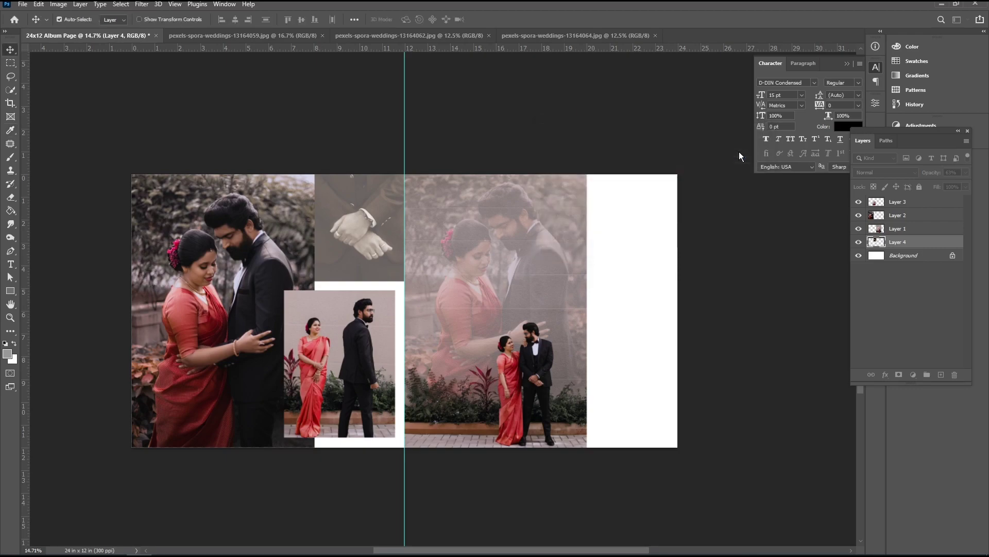
# Step: Add a white (ffffff) Stroke layer style to the framed photo of the couple standing apart
pyautogui.moveTo(520, 287); pyautogui.dragTo(503, 266)
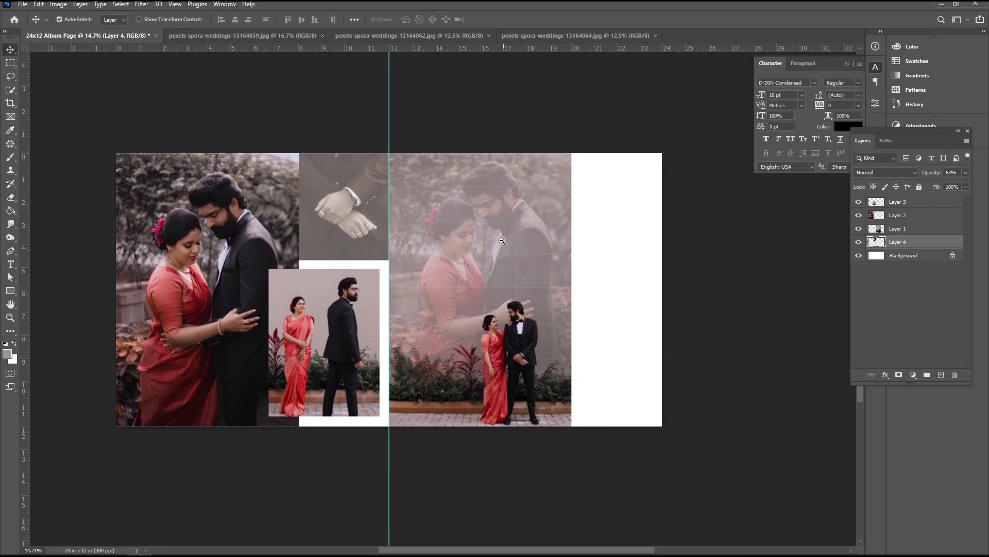
pyautogui.keyDown('alt'); pyautogui.click(503, 243); pyautogui.keyUp('alt')
pyautogui.keyDown('ctrl'); pyautogui.click(486, 240); pyautogui.keyUp('ctrl')
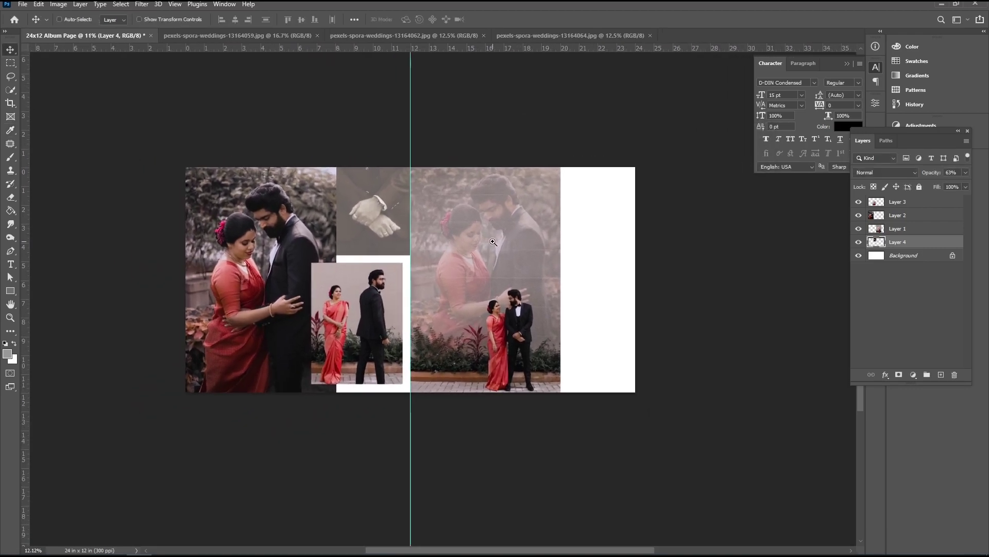
pyautogui.click(341, 300)
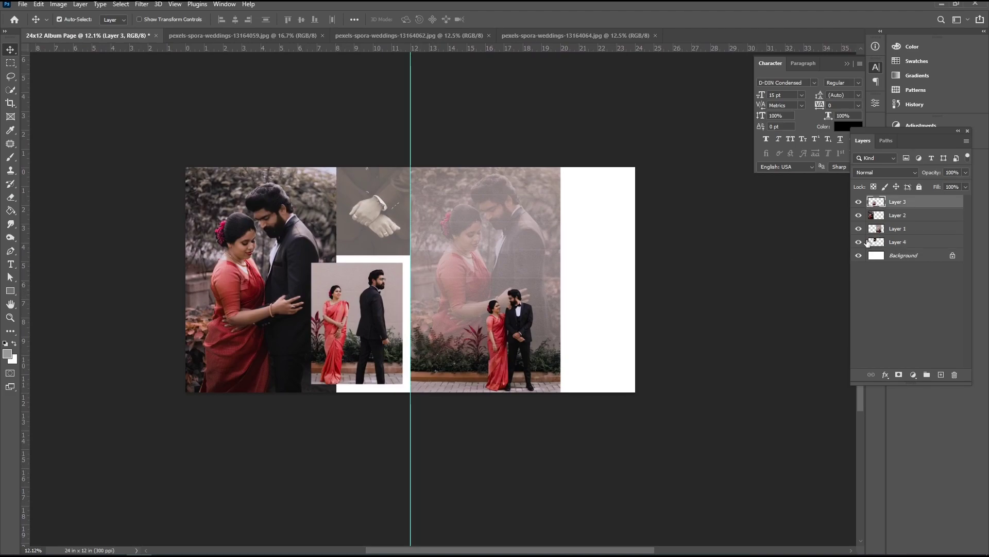
pyautogui.rightClick(919, 204)
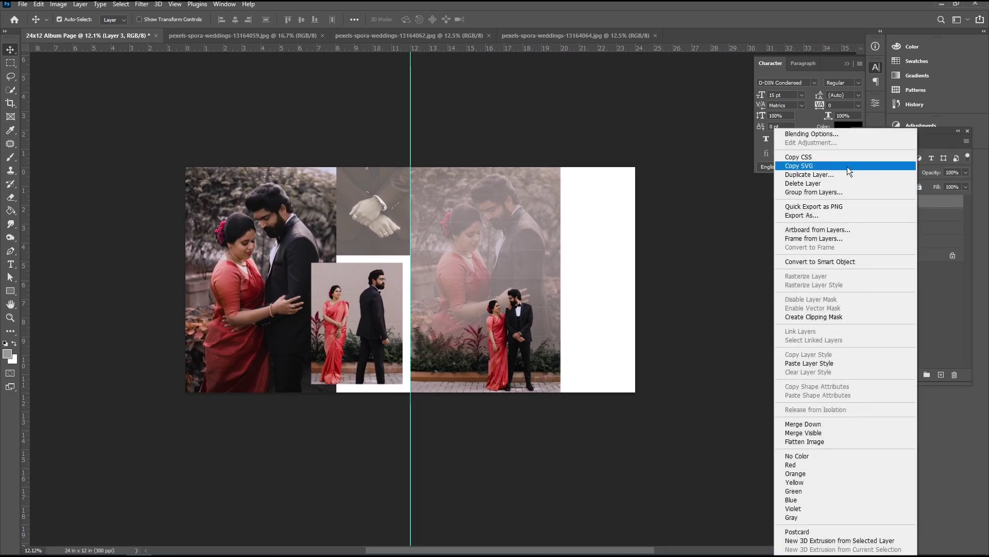
pyautogui.click(823, 139)
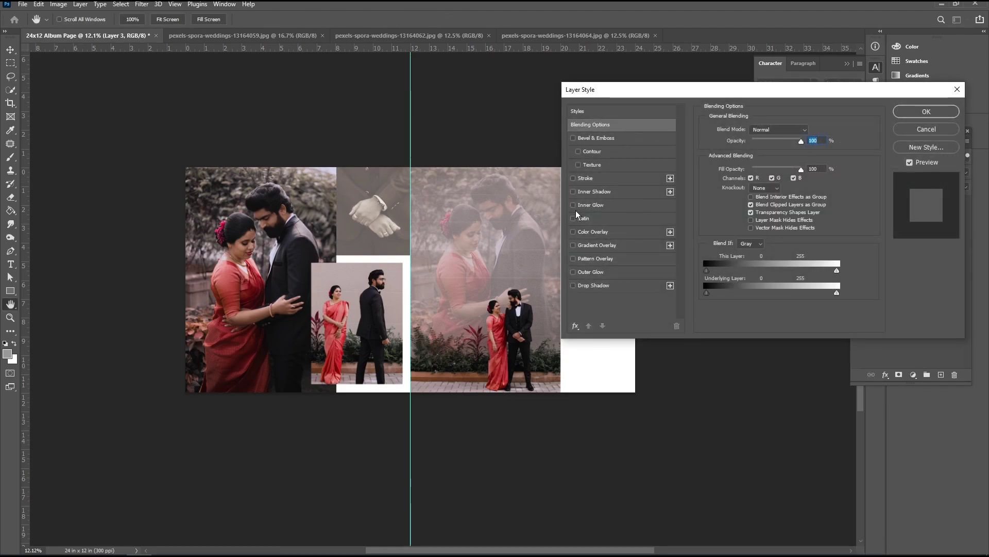
pyautogui.click(573, 178)
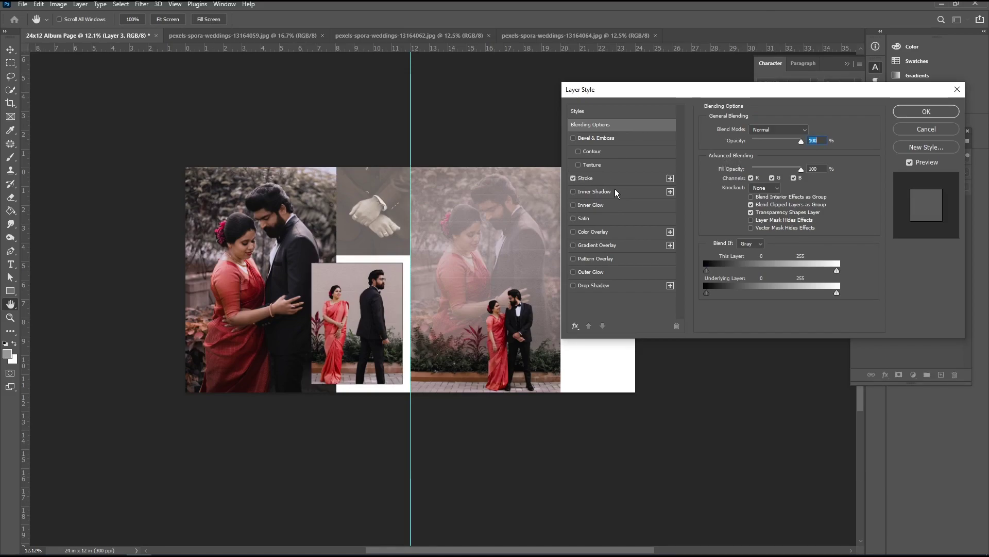
pyautogui.click(645, 178)
pyautogui.click(729, 205)
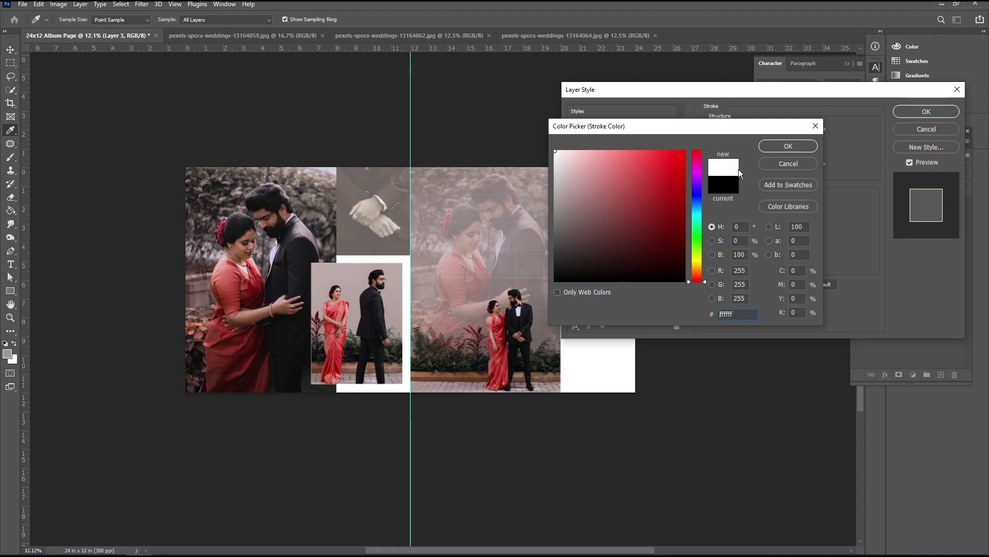
pyautogui.click(783, 147)
# Step: Set the white stroke's size to 27 px and apply the layer style to the framed photo
pyautogui.doubleClick(807, 128)
pyautogui.moveTo(744, 130); pyautogui.dragTo(751, 129)
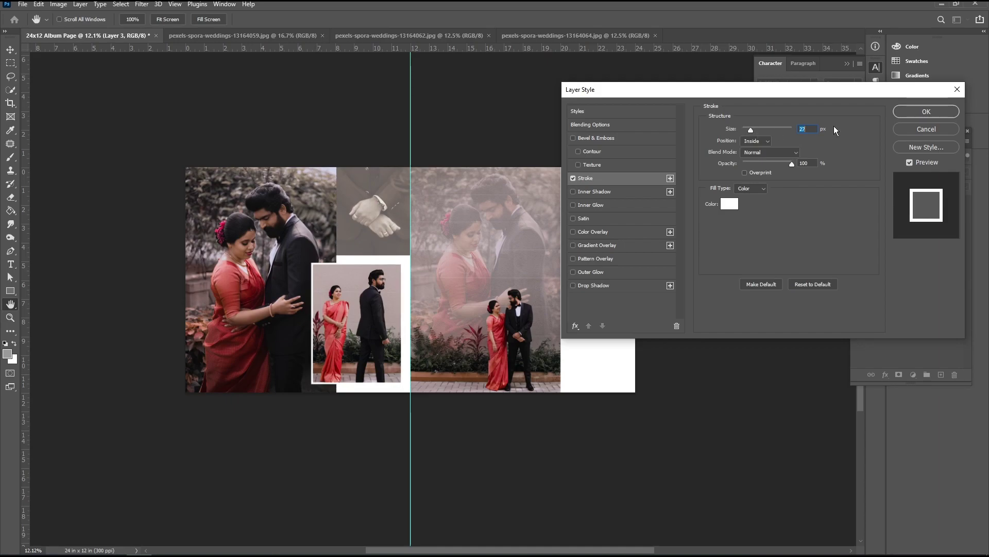
pyautogui.click(907, 112)
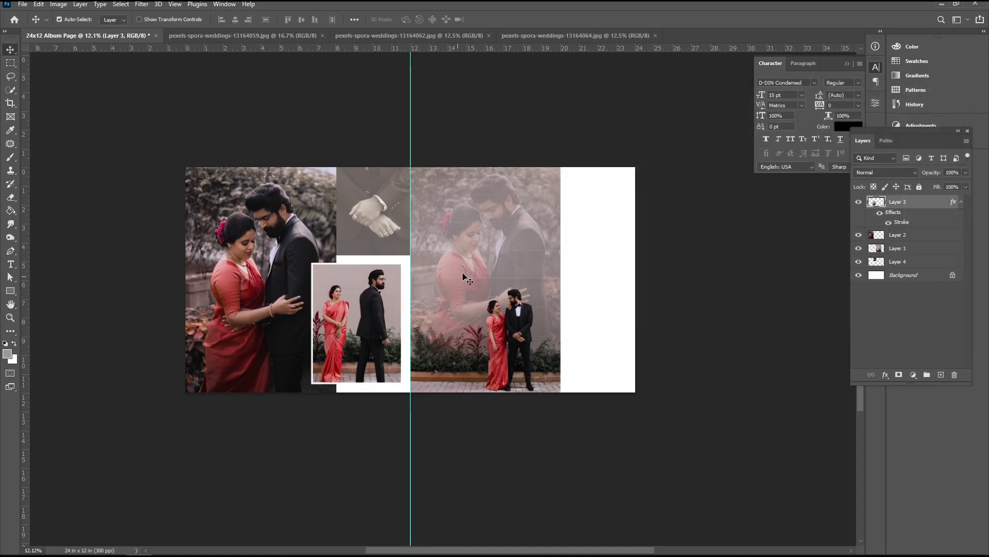
pyautogui.scroll(-1, 465, 265)
pyautogui.scroll(2, 464, 265)
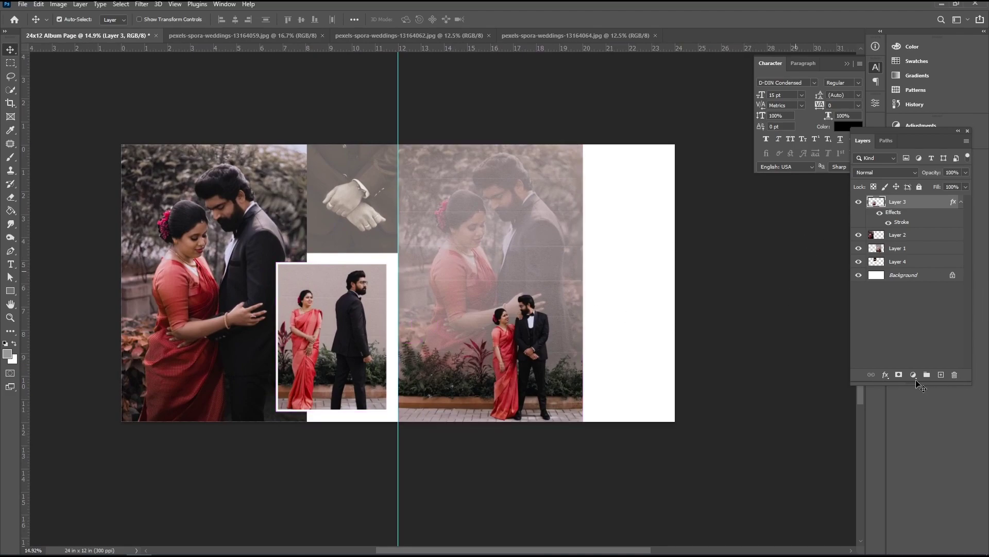
# Step: On a new layer, fill a rectangular selection about 3.5 x 5 inches with grey in the blank column beside the blended composite, then deselect
pyautogui.click(940, 375)
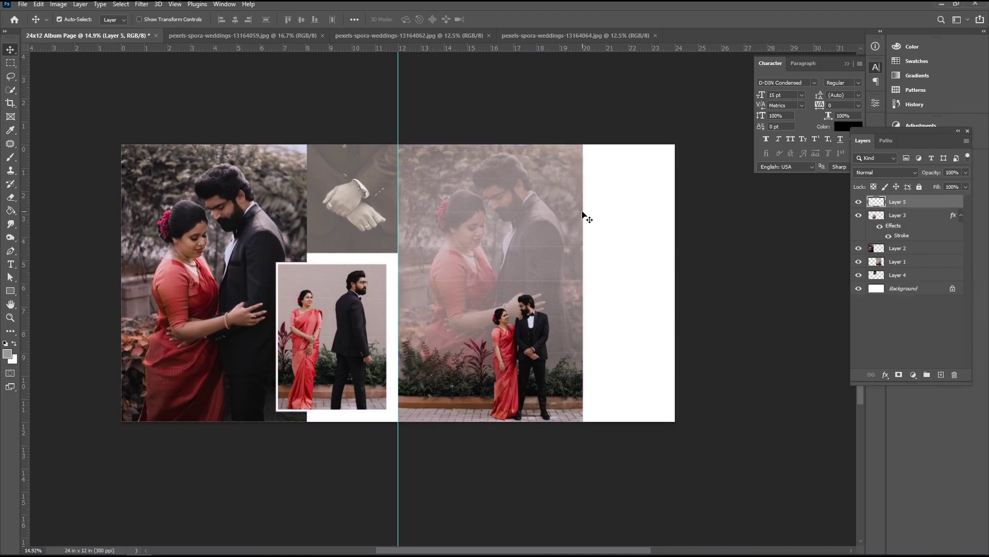
pyautogui.click(10, 64)
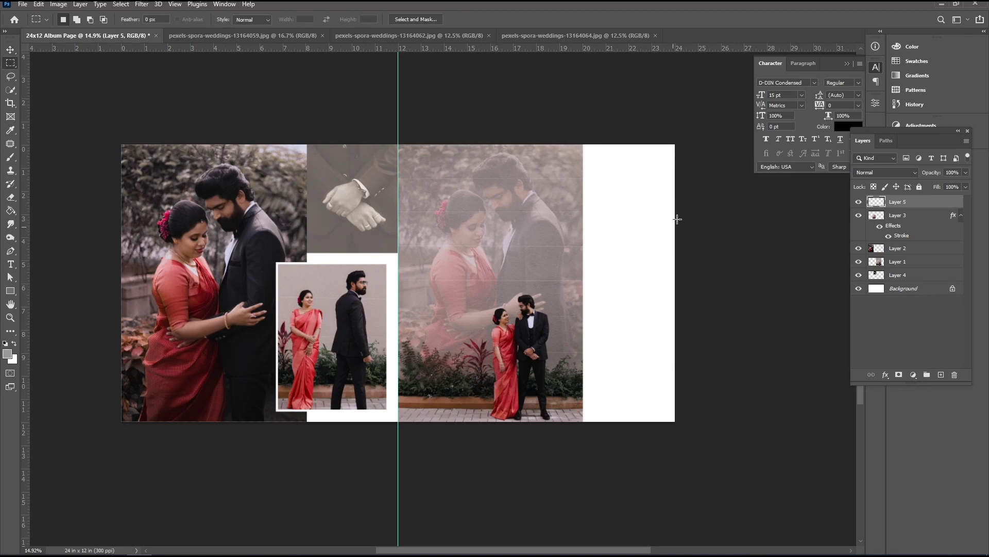
pyautogui.moveTo(588, 149); pyautogui.dragTo(670, 264)
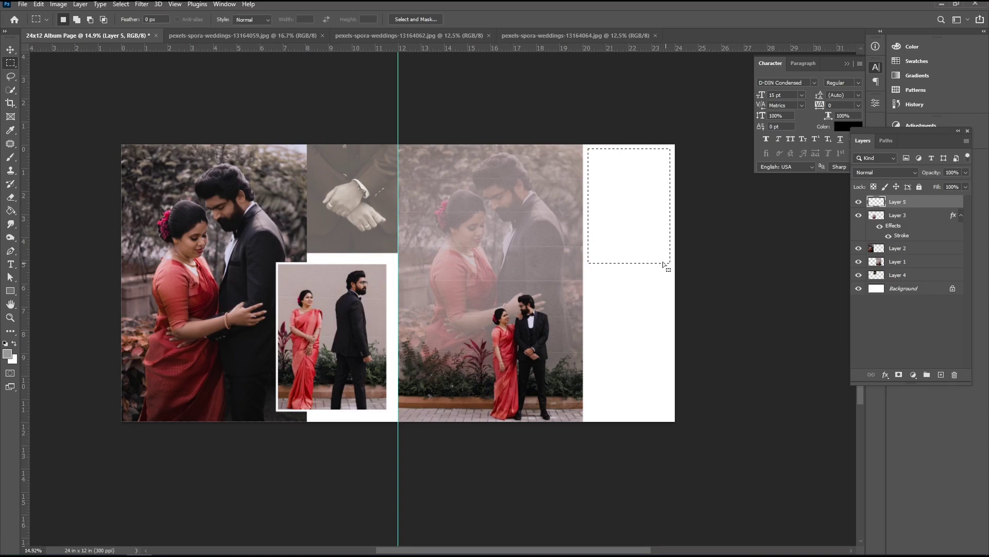
pyautogui.click(10, 210)
pyautogui.click(639, 226)
pyautogui.hotkey('ctrl', 'd')
pyautogui.press('v')
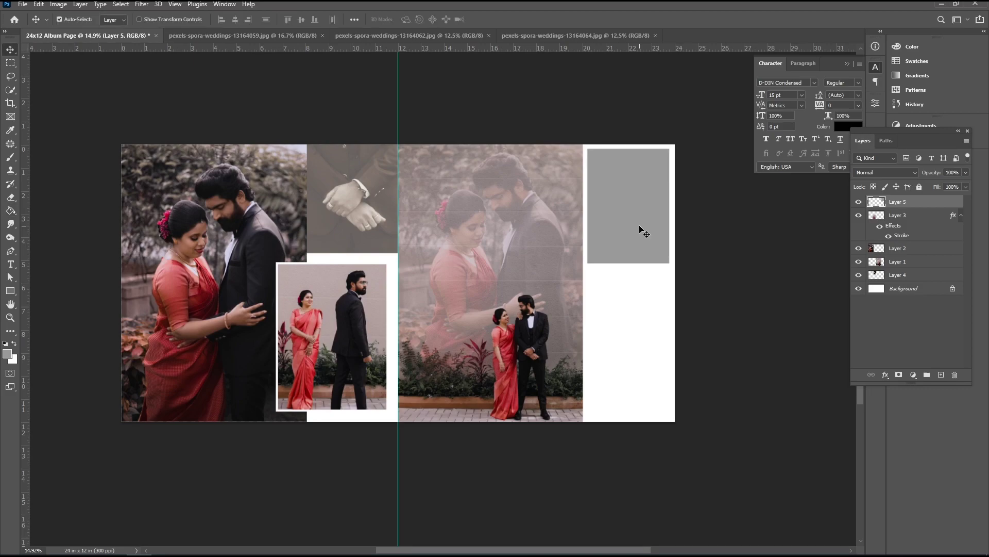
# Step: Move the grey rectangle slightly down the page and place a duplicate directly below it, leaving a narrow white gap
pyautogui.moveTo(632, 214); pyautogui.dragTo(626, 314)
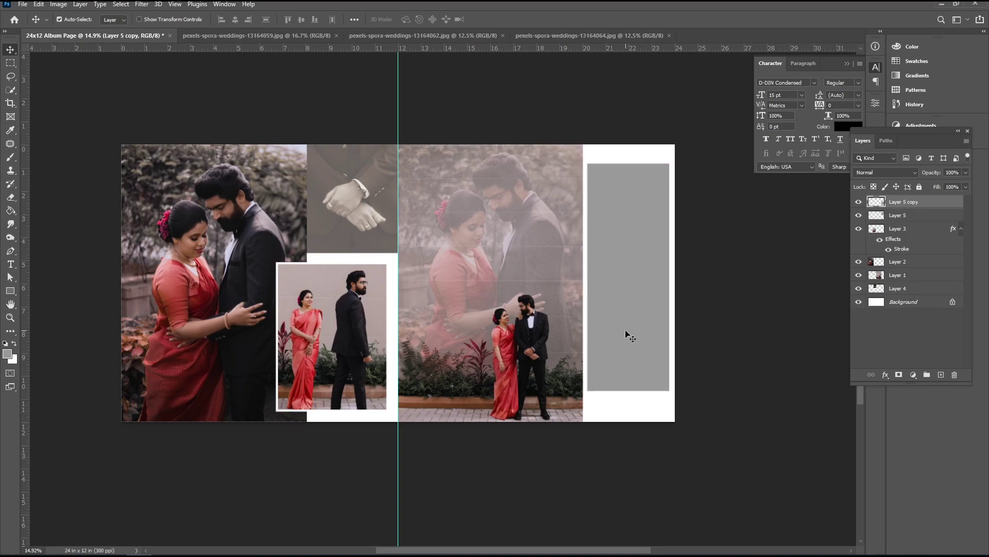
pyautogui.hotkey('shift', 'Down')
pyautogui.hotkey('shift', 'Down')
pyautogui.hotkey('shift', 'Down')
pyautogui.hotkey('shift', 'Down')
pyautogui.hotkey('shift', 'Down')
pyautogui.hotkey('shift', 'Down')
pyautogui.hotkey('shift', 'Down')
pyautogui.hotkey('shift', 'Down')
pyautogui.hotkey('shift', 'Down')
pyautogui.hotkey('shift', 'Down')
pyautogui.hotkey('shift', 'Up')
pyautogui.hotkey('shift', 'Up')
pyautogui.hotkey('shift', 'Up')
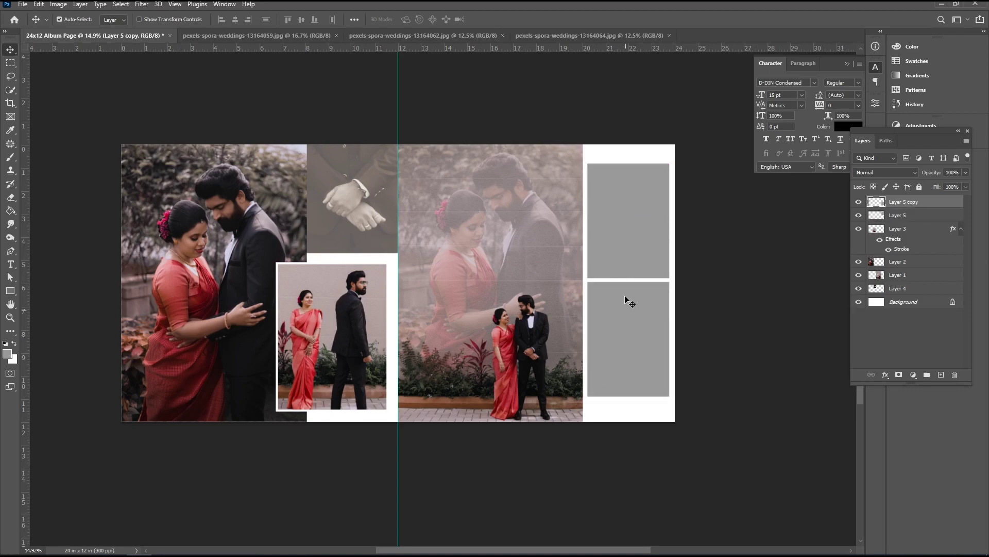
# Step: Select both grey rectangles and nudge them down together to balance the margins above and below
pyautogui.keyDown('shift'); pyautogui.click(621, 253); pyautogui.keyUp('shift')
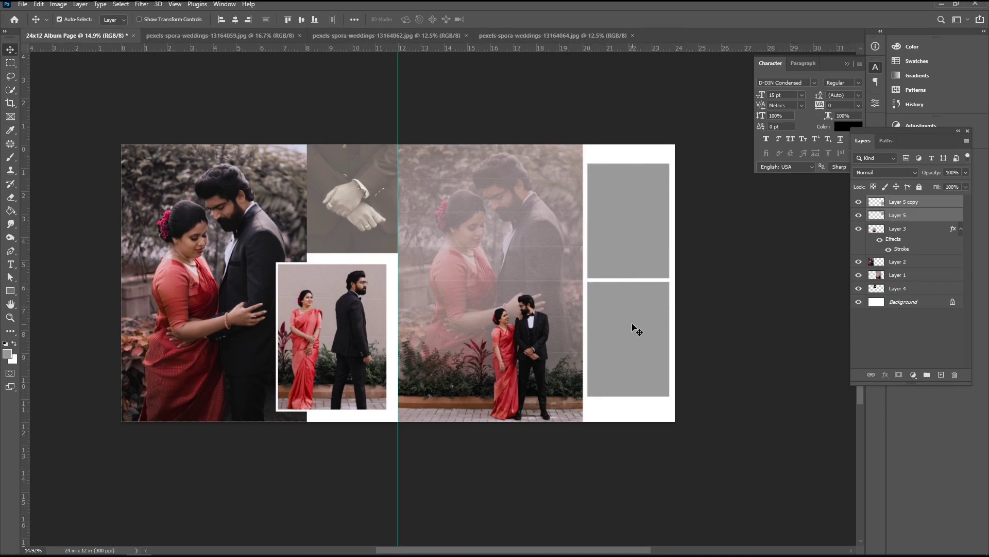
pyautogui.hotkey('shift', 'Down')
pyautogui.hotkey('shift', 'Down')
pyautogui.hotkey('shift', 'Right')
pyautogui.hotkey('shift', 'Left')
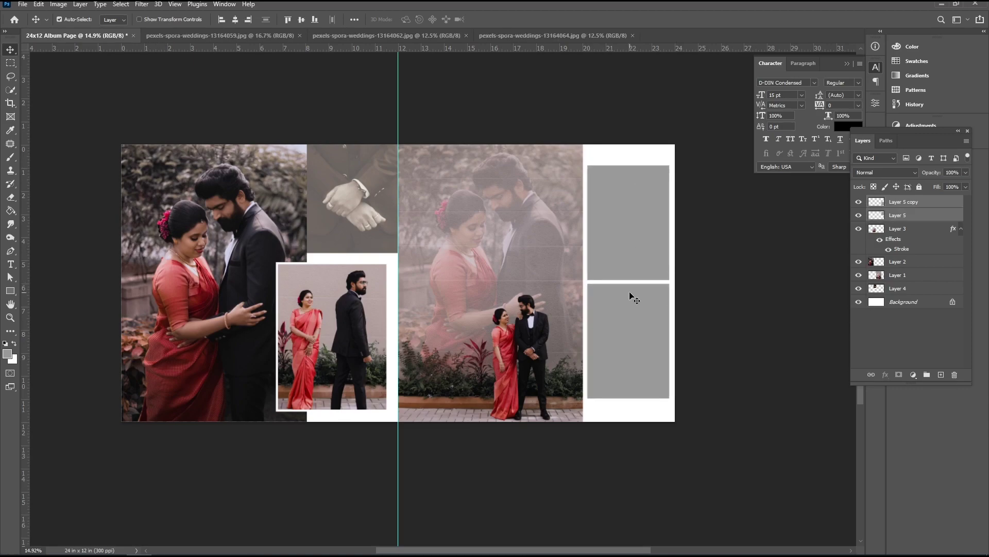
# Step: Close the three source photos already used, pexels-spora-weddings-13164059.jpg, 13164062.jpg and 13164064.jpg
pyautogui.click(301, 36)
pyautogui.click(301, 36)
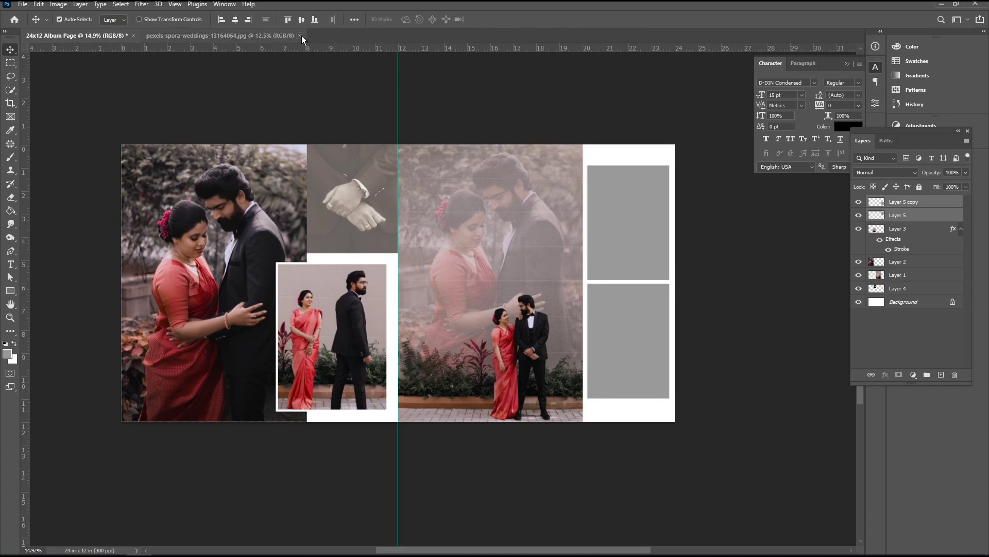
pyautogui.click(301, 37)
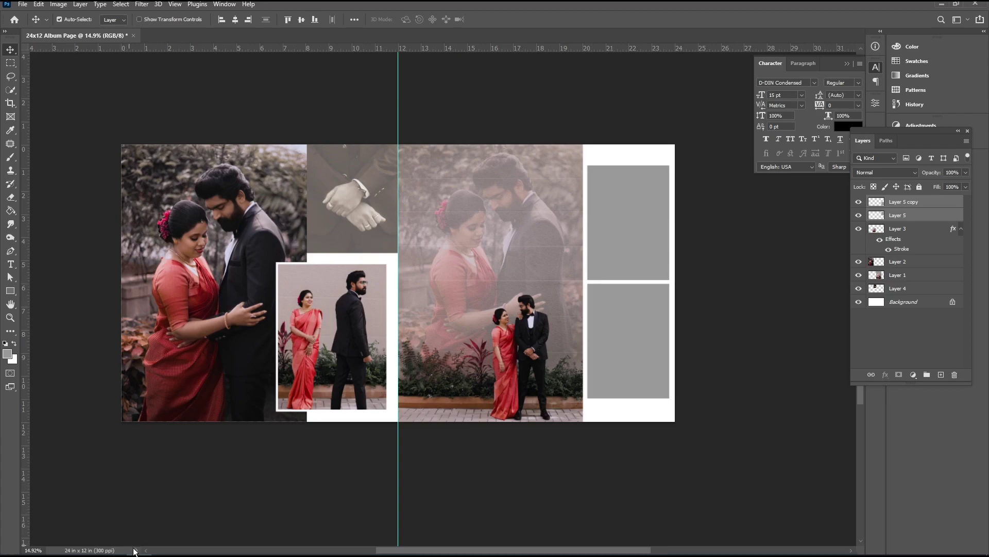
# Step: Open pexels-spora-weddings-13164061.jpg and pexels-spora-weddings-13164063.jpg from folder 57 as separate Photoshop documents
pyautogui.moveTo(164, 547)
pyautogui.click(220, 505)
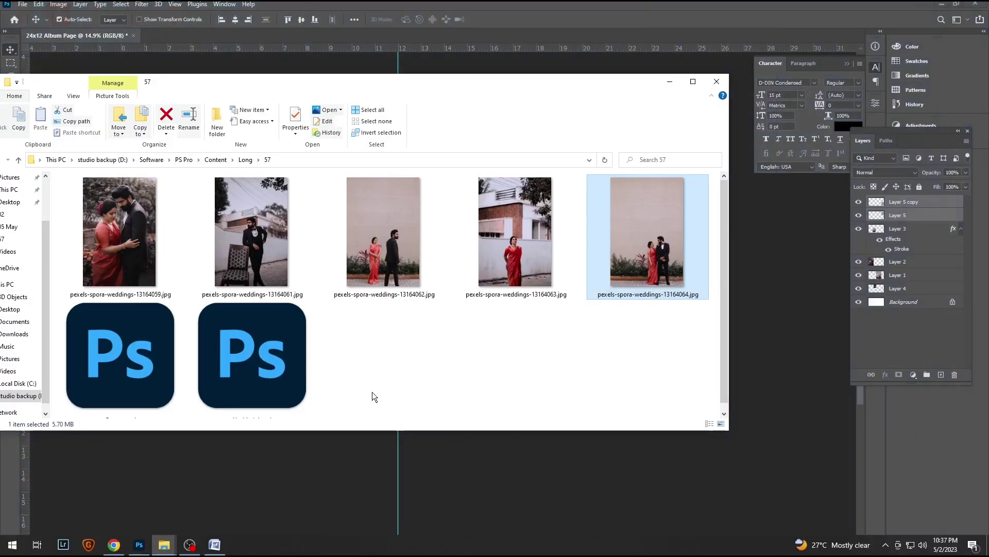
pyautogui.click(265, 248)
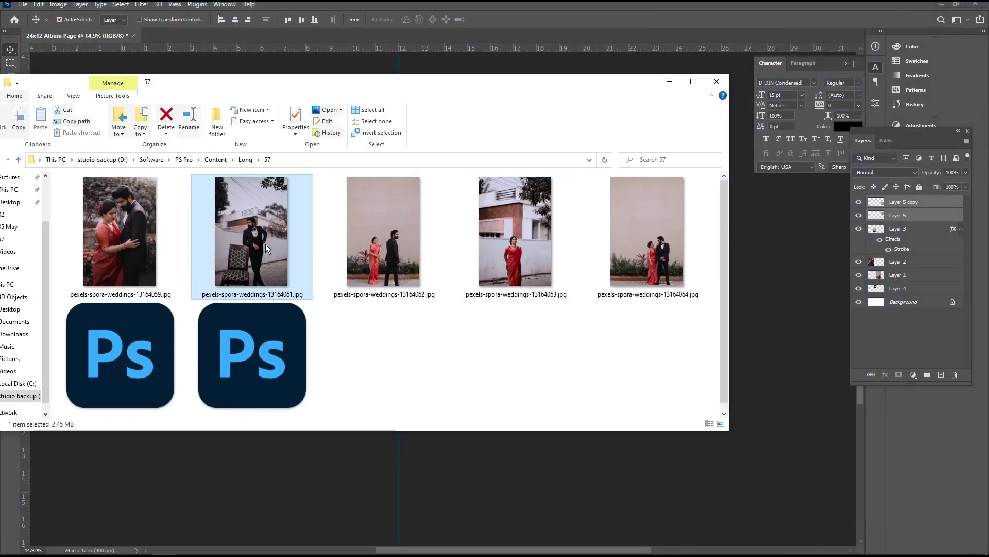
pyautogui.keyDown('ctrl'); pyautogui.click(480, 249); pyautogui.keyUp('ctrl')
pyautogui.moveTo(302, 206); pyautogui.dragTo(561, 6)
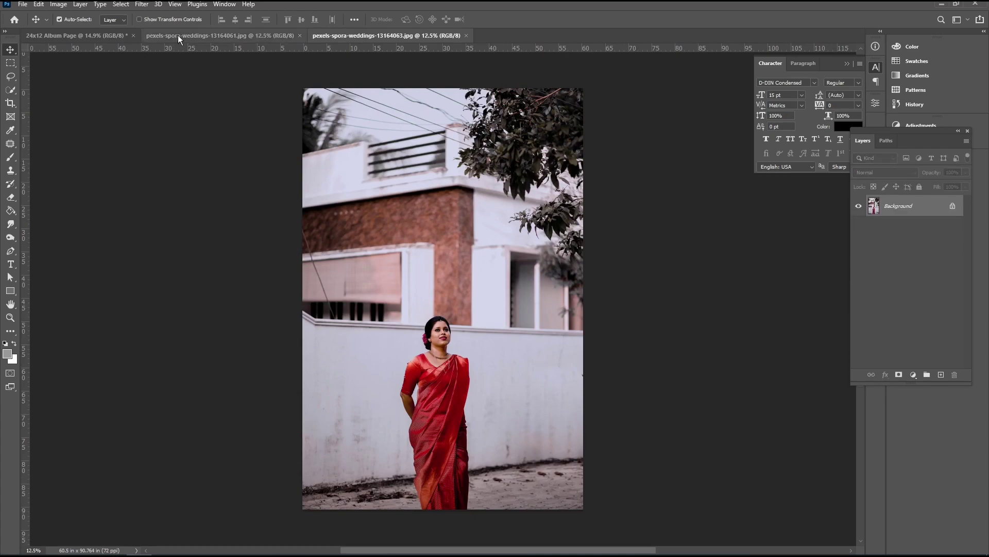
# Step: Copy the groom photo pexels-spora-weddings-13164061.jpg onto the album page directly above the upper placeholder's layer, and close its source document
pyautogui.moveTo(178, 37); pyautogui.dragTo(131, 107)
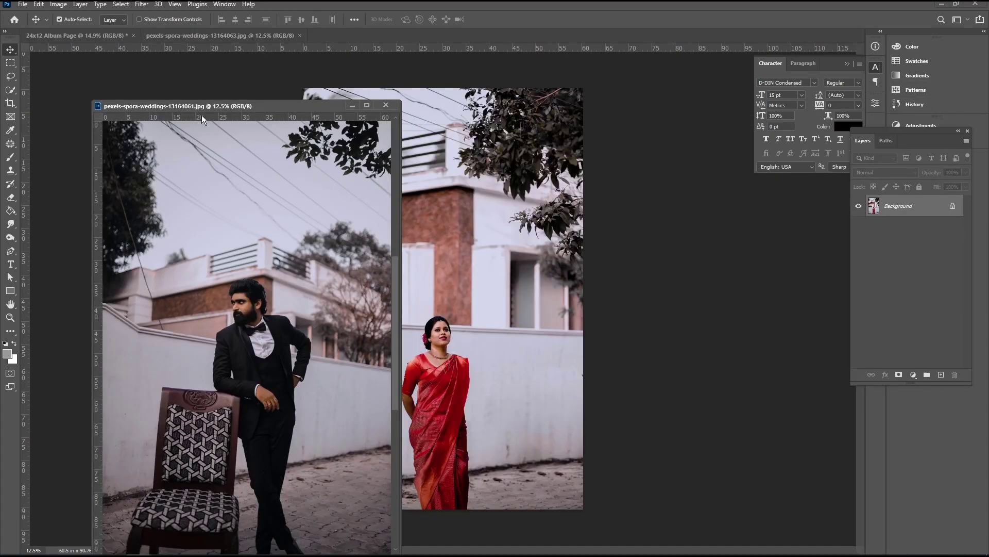
pyautogui.click(384, 106)
pyautogui.click(72, 35)
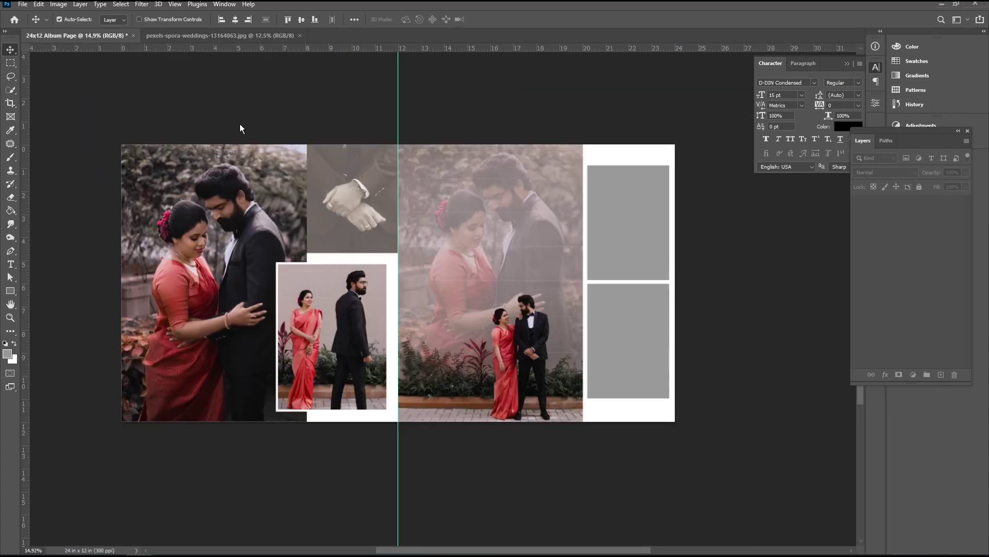
pyautogui.click(523, 207)
pyautogui.click(603, 212)
pyautogui.hotkey('ctrl', 'v')
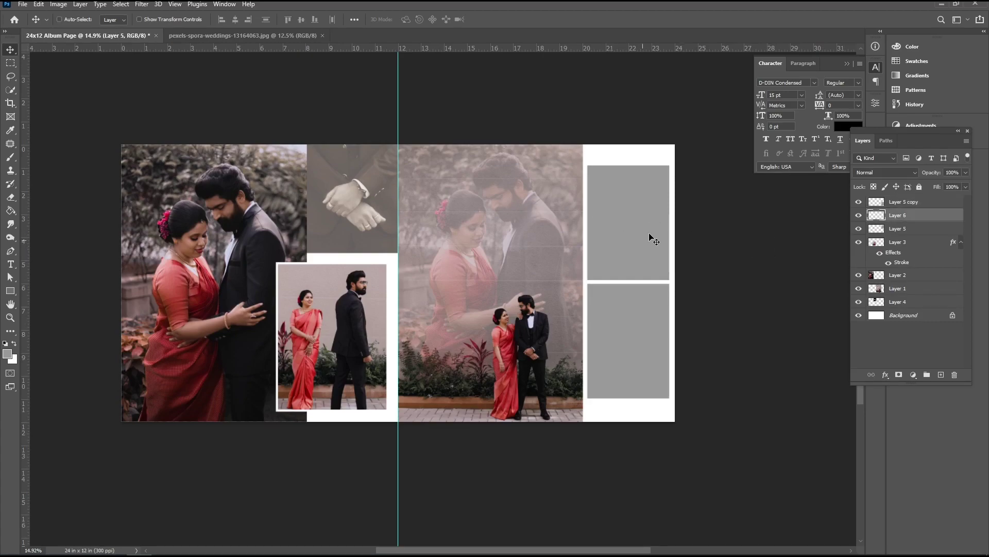
pyautogui.moveTo(451, 232); pyautogui.dragTo(716, 173)
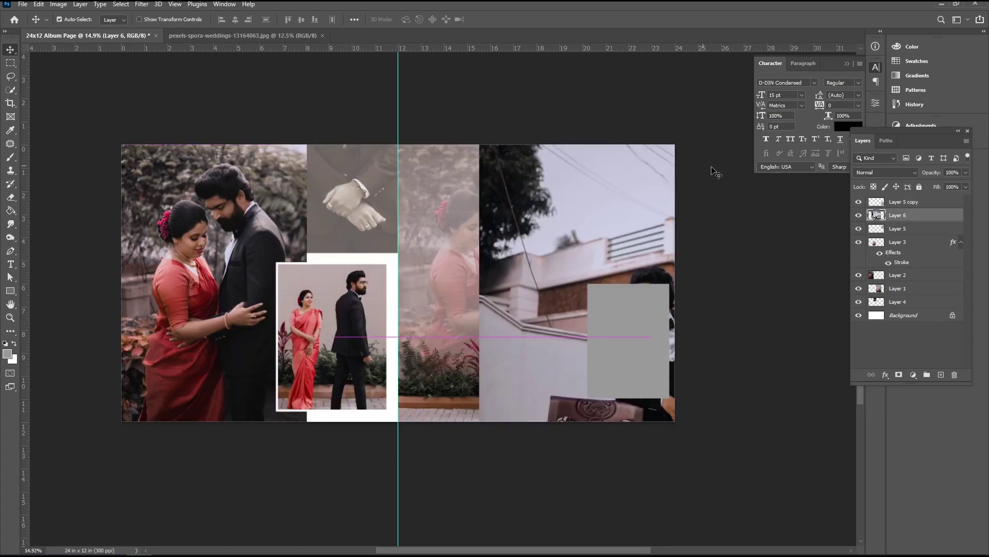
# Step: Fit the groom photo into the upper placeholder as a clipping mask scaled to 39.92%, and merge the two layers
pyautogui.rightClick(906, 222)
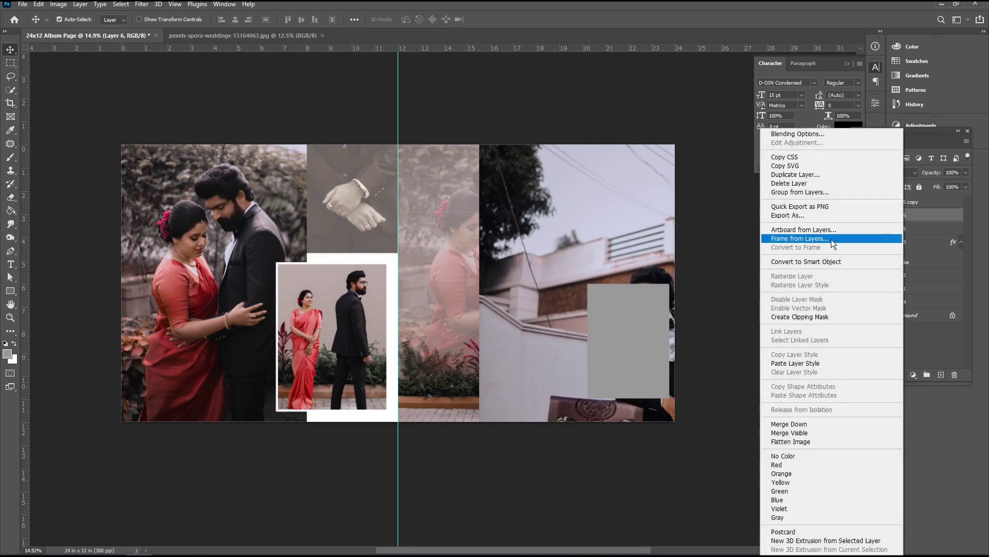
pyautogui.click(790, 316)
pyautogui.hotkey('ctrl', 't')
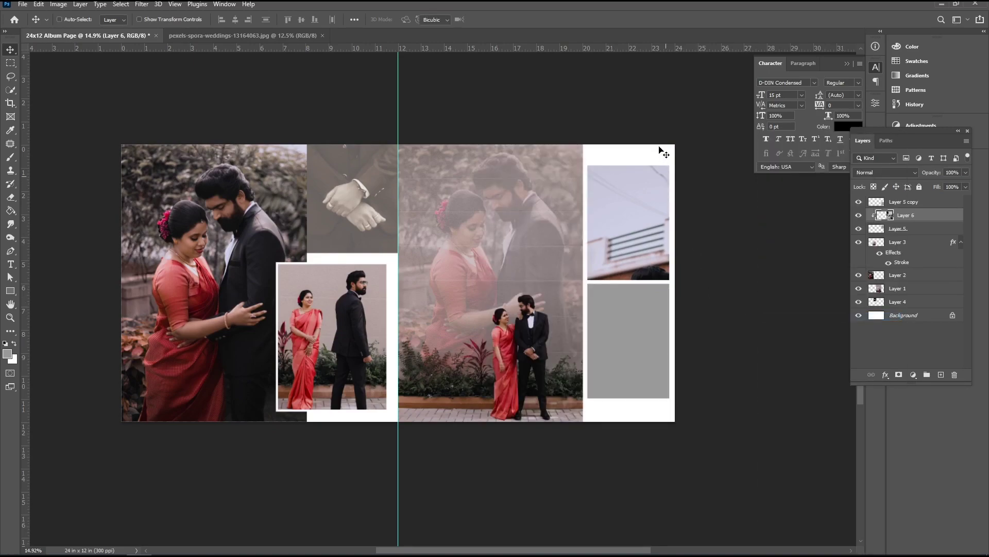
pyautogui.moveTo(478, 78); pyautogui.dragTo(588, 243)
pyautogui.moveTo(628, 281); pyautogui.dragTo(597, 153)
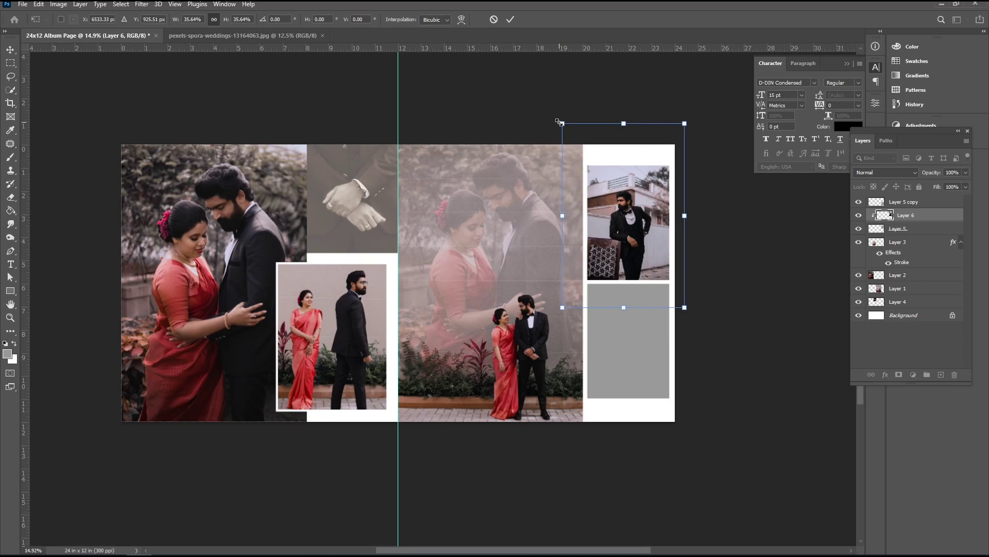
pyautogui.moveTo(559, 122); pyautogui.dragTo(552, 111)
pyautogui.moveTo(585, 182); pyautogui.dragTo(585, 174)
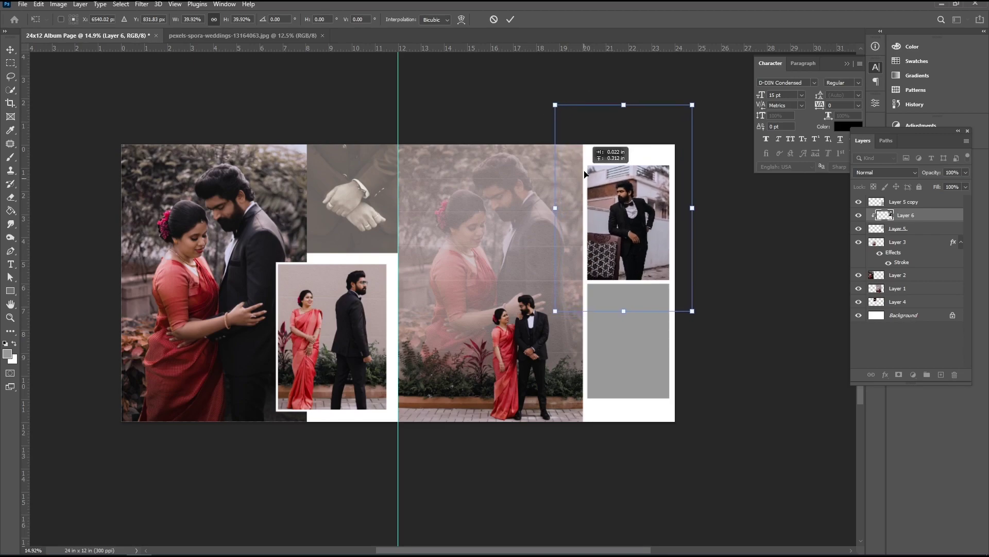
pyautogui.press('Return')
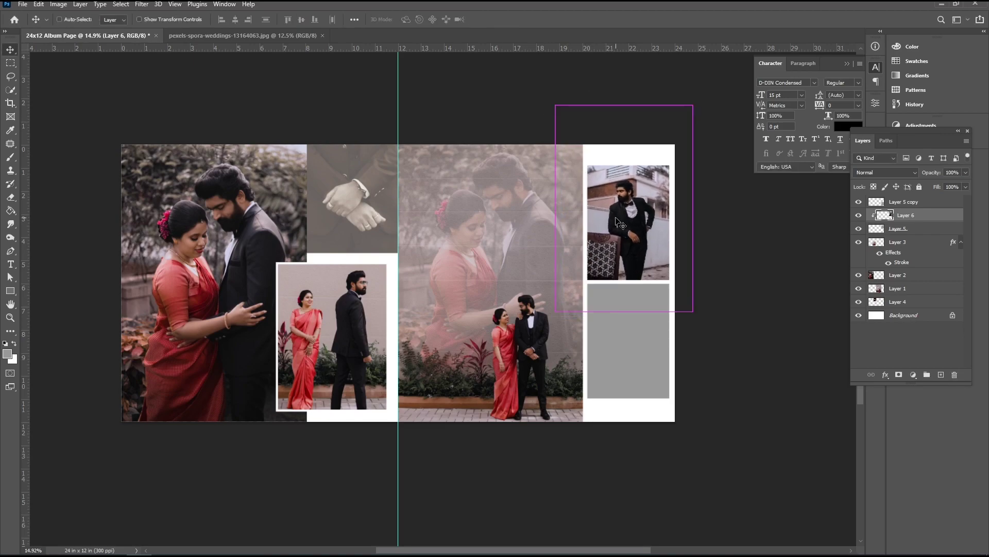
# Step: Bring the bride photo pexels-spora-weddings-13164063.jpg onto the album page directly above the lower placeholder's layer
pyautogui.click(257, 35)
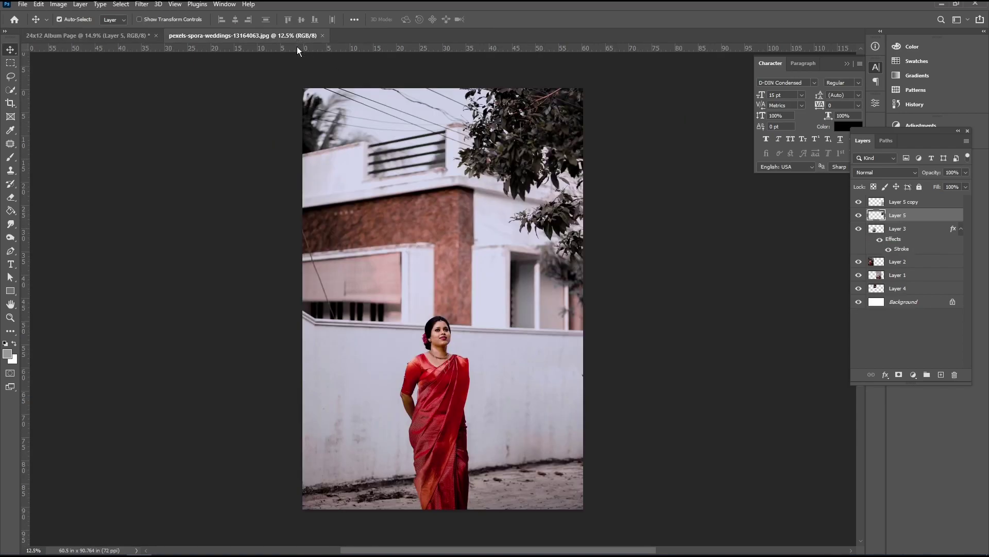
pyautogui.click(88, 35)
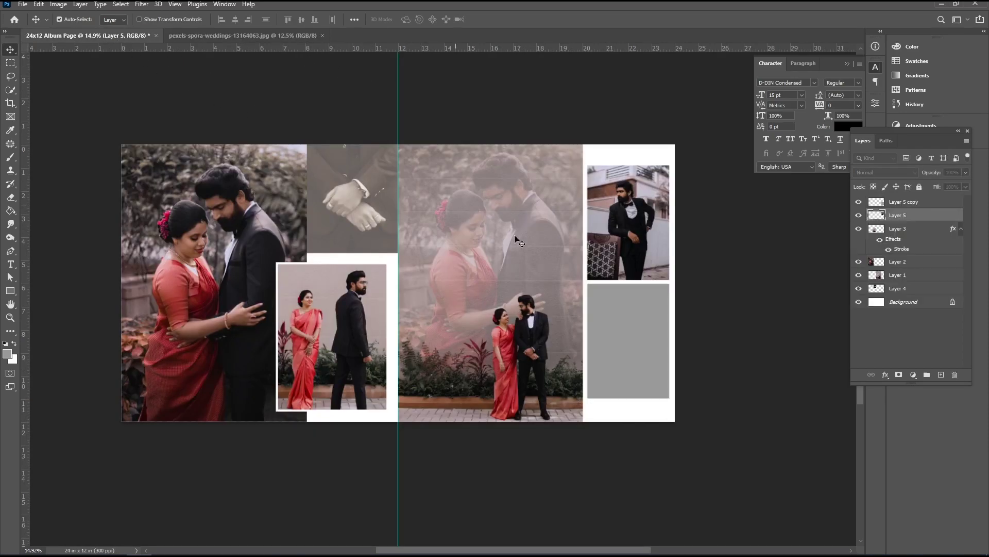
pyautogui.click(283, 36)
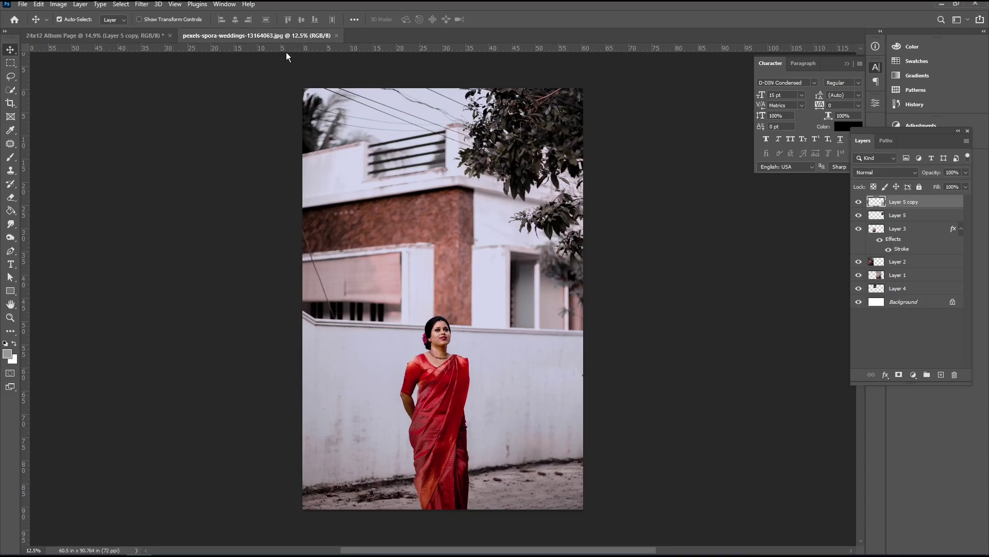
pyautogui.moveTo(148, 39); pyautogui.dragTo(439, 239)
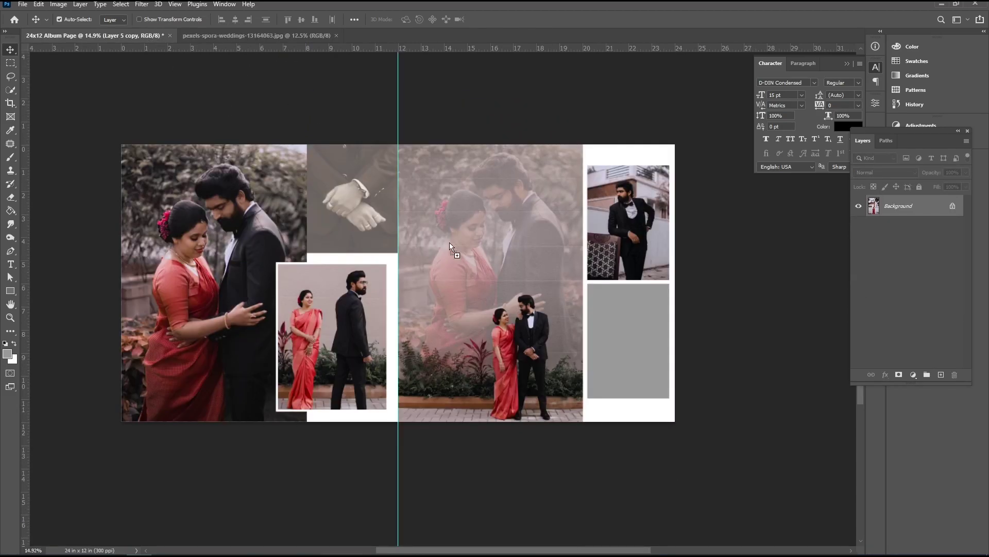
pyautogui.moveTo(602, 294); pyautogui.dragTo(624, 268)
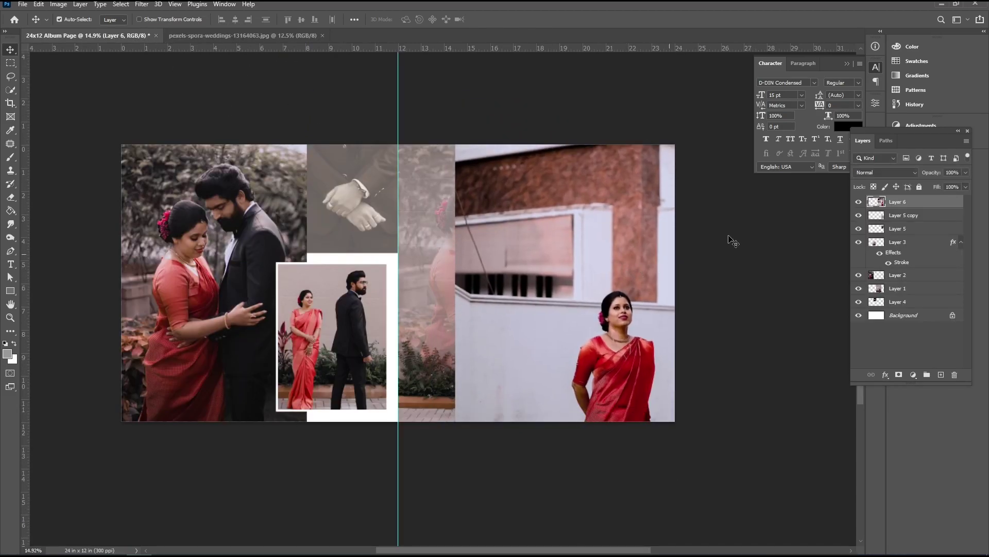
# Step: Clip the bride photo to the lower grey placeholder and scale it to 43.60%, centring her in the frame
pyautogui.rightClick(910, 202)
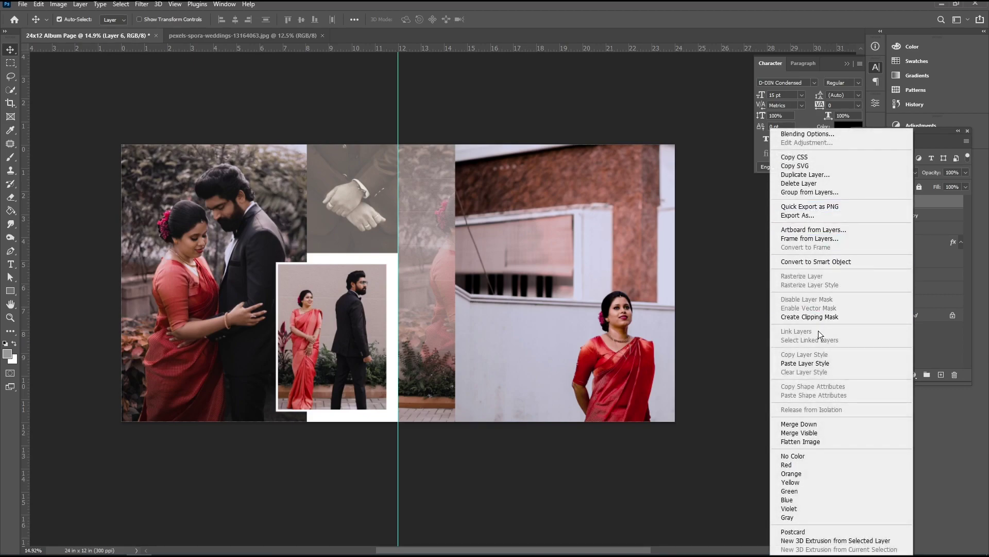
pyautogui.click(817, 317)
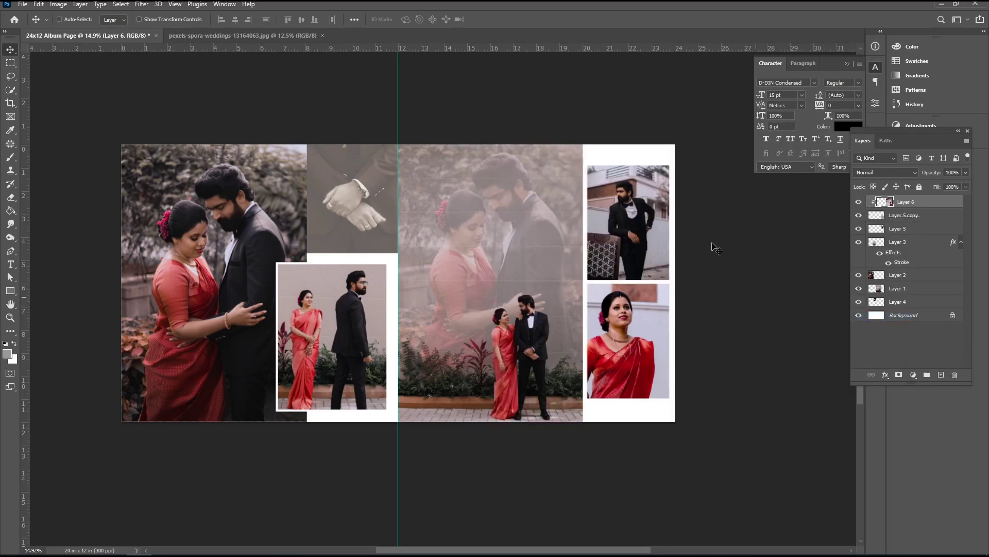
pyautogui.hotkey('ctrl', 't')
pyautogui.moveTo(454, 270); pyautogui.dragTo(569, 276)
pyautogui.moveTo(579, 206); pyautogui.dragTo(503, 203)
pyautogui.moveTo(606, 307); pyautogui.dragTo(622, 313)
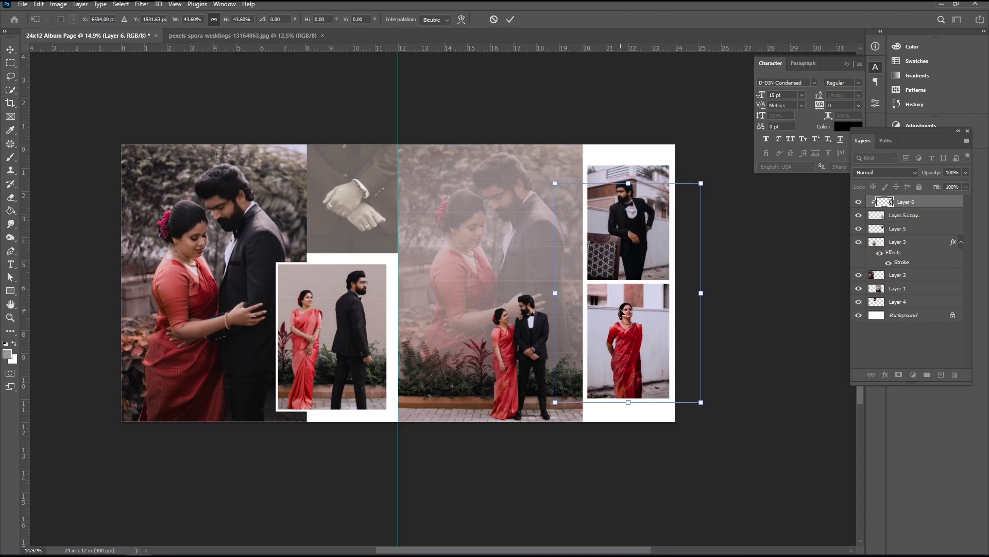
pyautogui.press('Return')
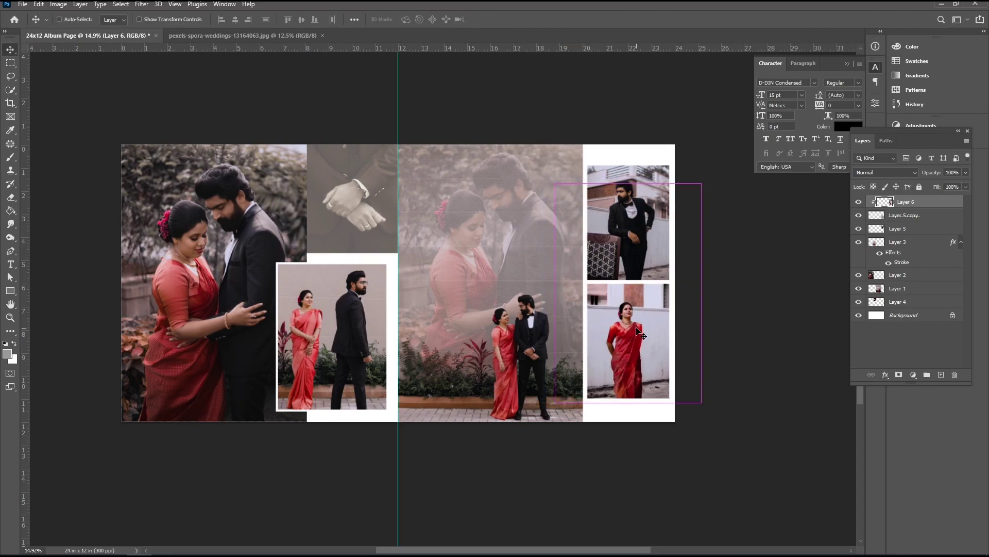
# Step: Enlarge the clipped bride photo to 125.38%, reposition it in its frame, and merge it with the lower placeholder
pyautogui.hotkey('ctrl', 't')
pyautogui.moveTo(700, 294); pyautogui.dragTo(719, 285)
pyautogui.moveTo(641, 330); pyautogui.dragTo(643, 337)
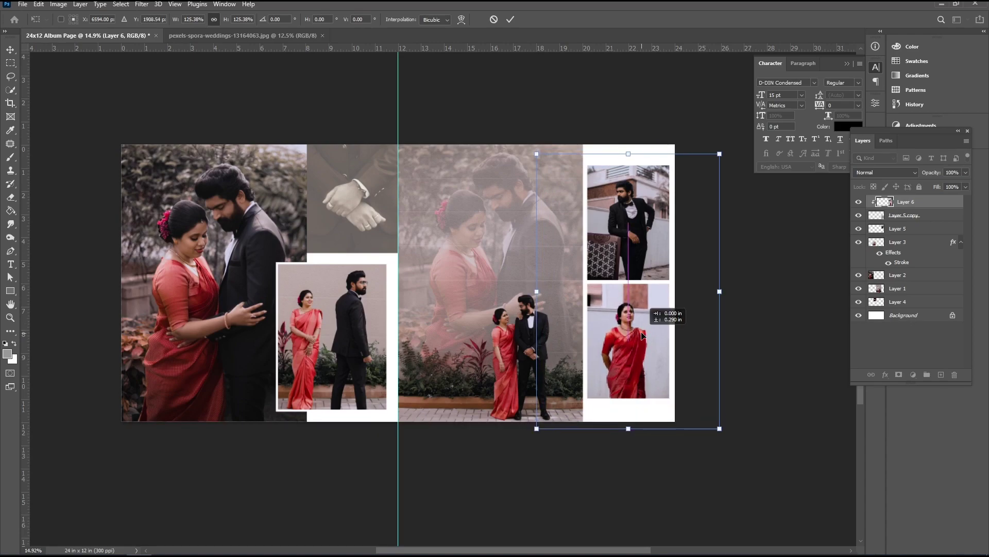
pyautogui.press('Return')
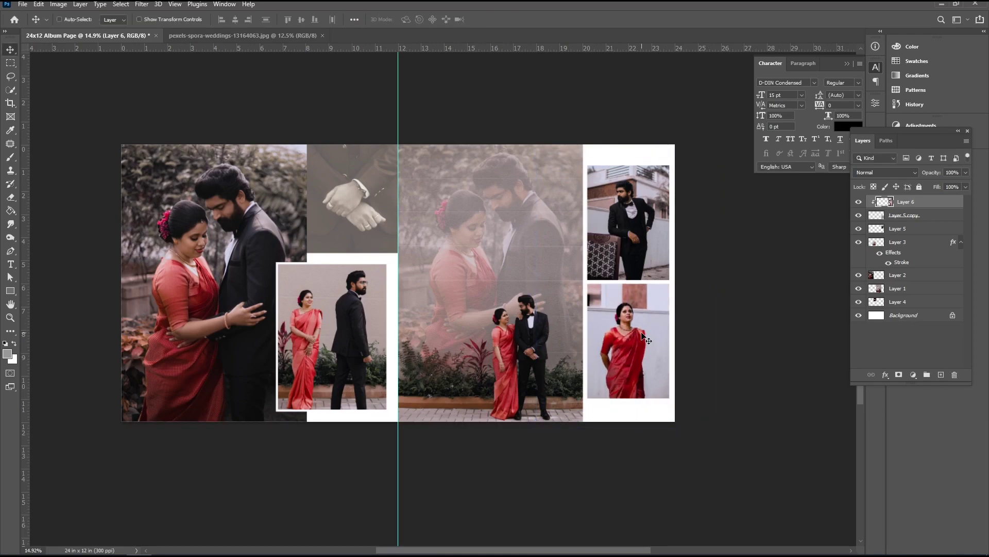
pyautogui.press('Delete')
# Step: Clone Stamp clean wall at 100% opacity over the dark patch at the bride portrait's left edge, confined to that layer's selection
pyautogui.moveTo(619, 305); pyautogui.dragTo(700, 313)
pyautogui.moveTo(500, 316); pyautogui.dragTo(551, 316)
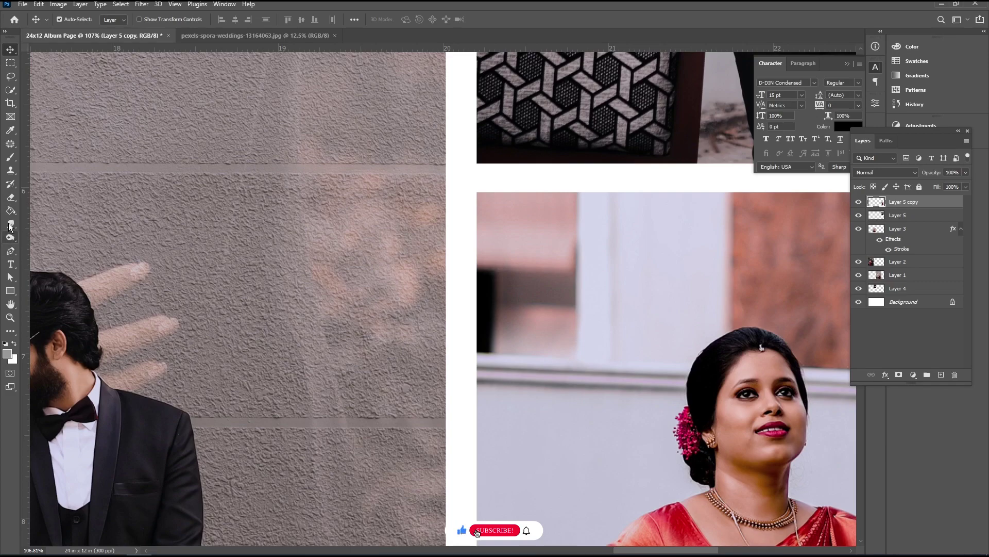
pyautogui.click(10, 170)
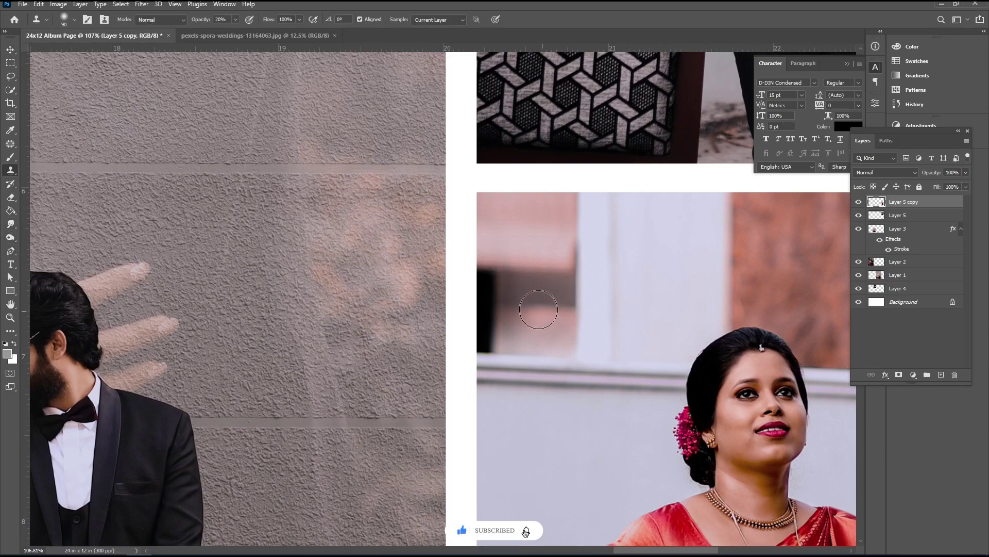
pyautogui.keyDown('ctrl'); pyautogui.click(877, 202); pyautogui.keyUp('ctrl')
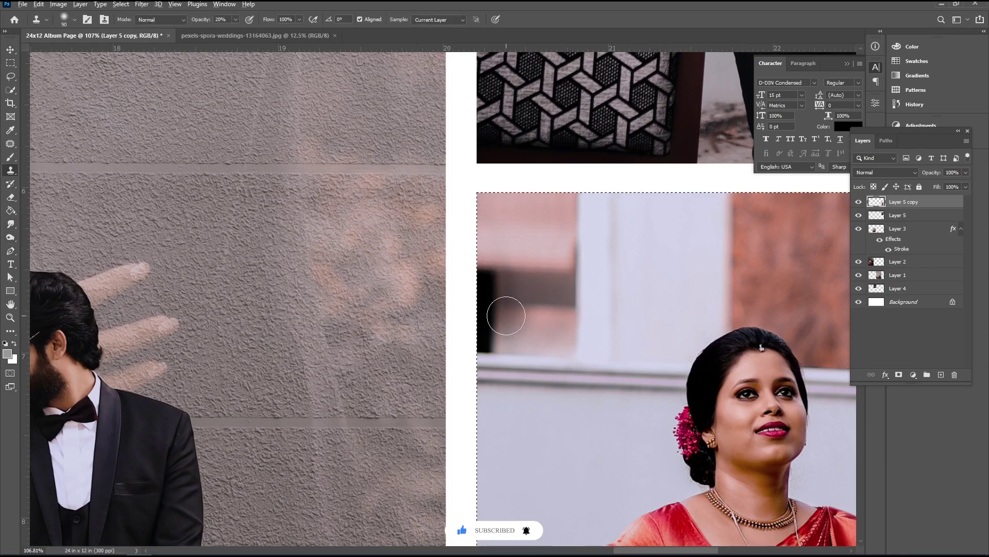
pyautogui.keyDown('alt'); pyautogui.click(525, 306); pyautogui.keyUp('alt')
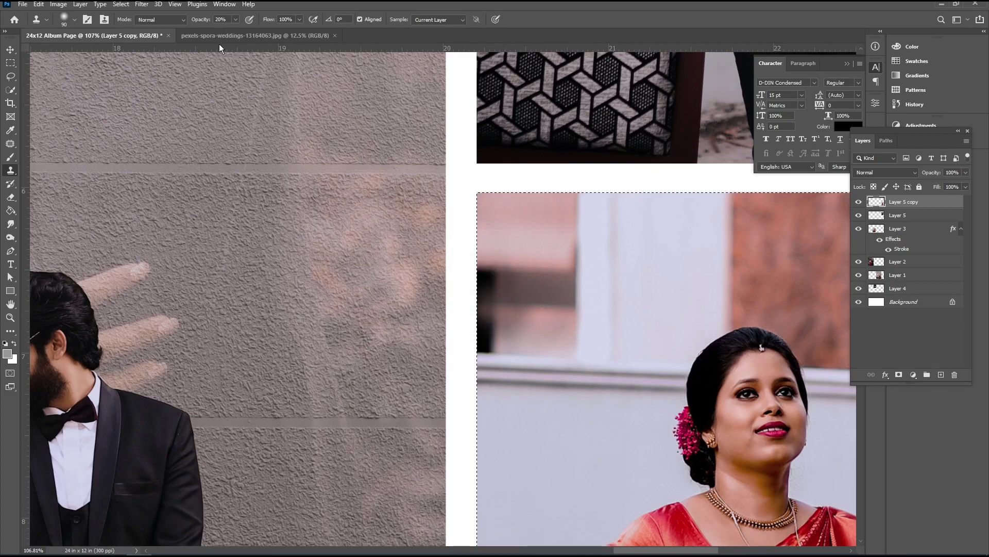
pyautogui.click(235, 20)
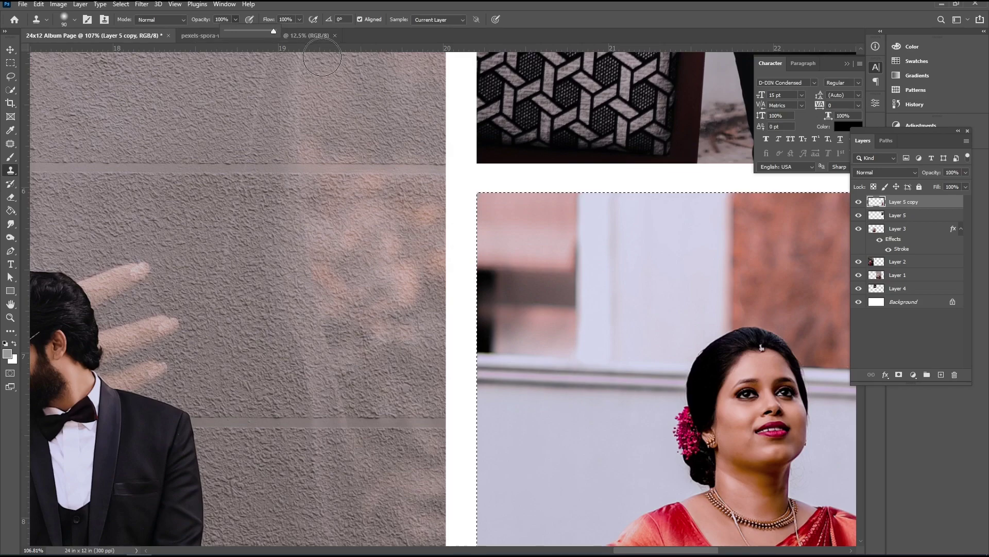
pyautogui.keyDown('alt'); pyautogui.click(526, 304); pyautogui.keyUp('alt')
pyautogui.moveTo(504, 299)
pyautogui.mouseDown()
pyautogui.moveTo(490, 292)
pyautogui.moveTo(492, 275)
pyautogui.mouseUp()
pyautogui.moveTo(495, 353); pyautogui.dragTo(484, 334)
pyautogui.hotkey('ctrl', 'd')
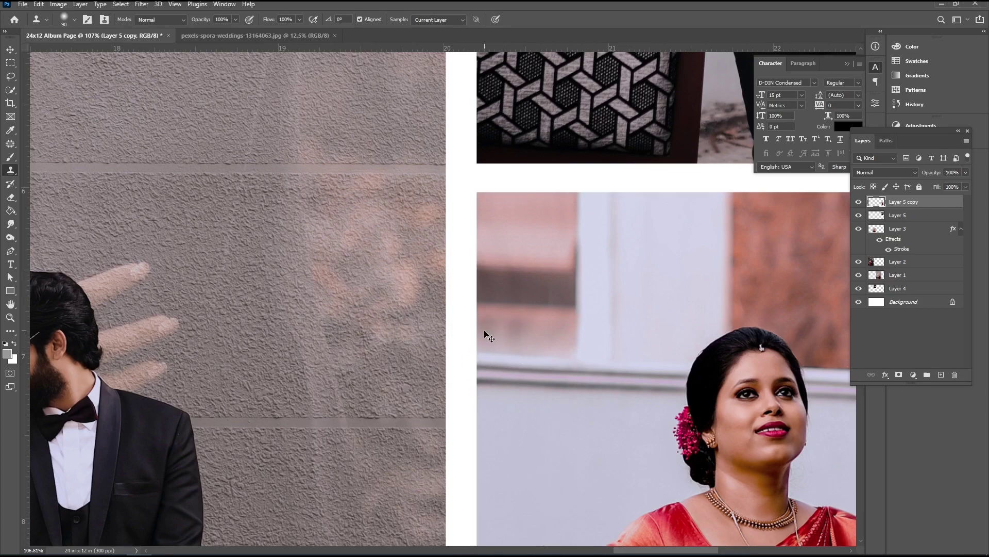
# Step: Open Quotes.psd and bring its white "I love you" quote block onto the album page over the faded composite
pyautogui.scroll(-10, 481, 285)
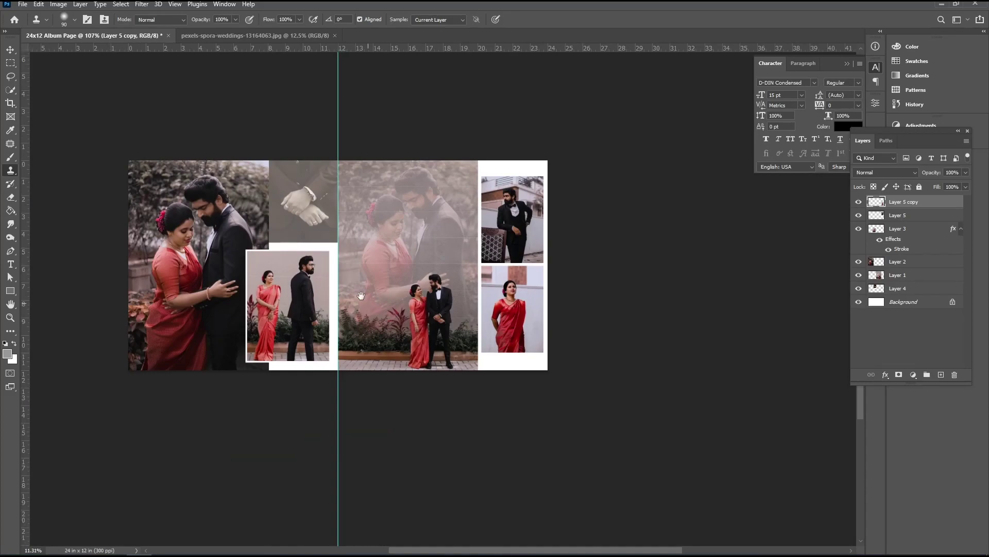
pyautogui.scroll(4, 408, 295)
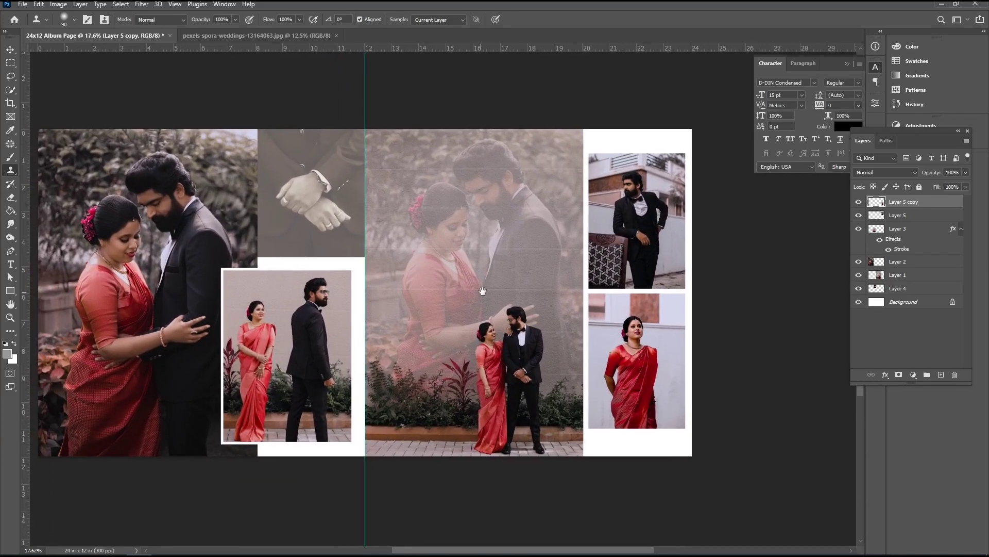
pyautogui.moveTo(483, 288)
pyautogui.mouseDown()
pyautogui.moveTo(494, 287)
pyautogui.moveTo(479, 284)
pyautogui.mouseUp()
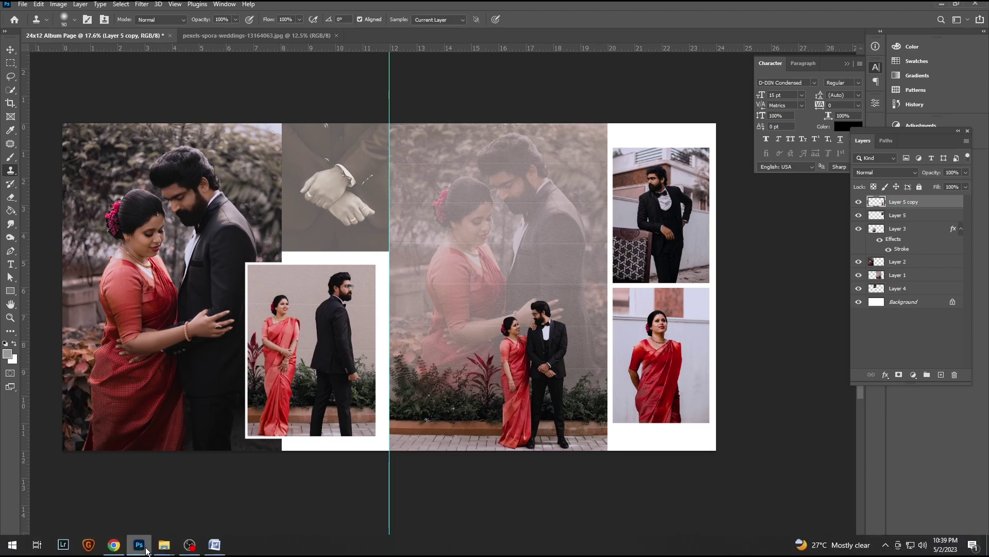
pyautogui.moveTo(164, 544)
pyautogui.click(130, 512)
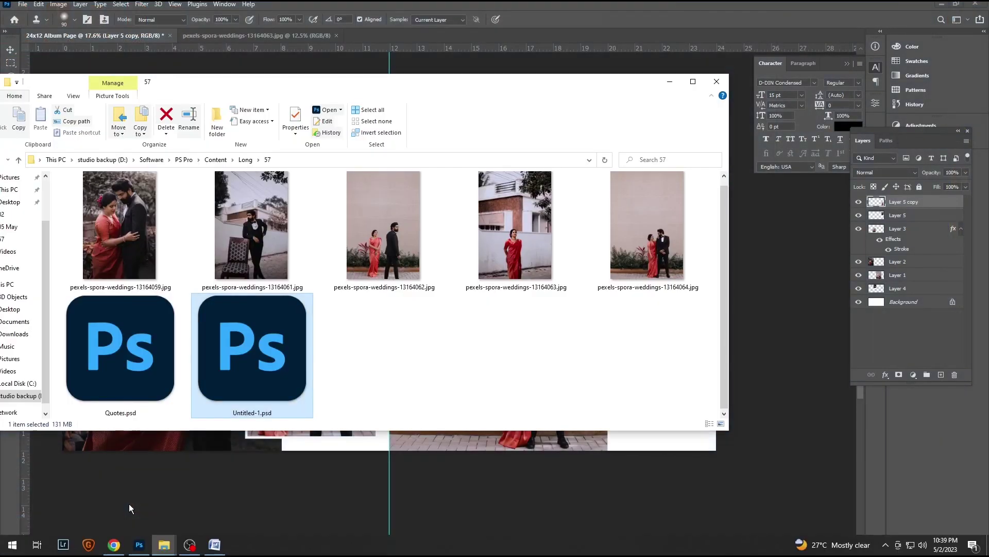
pyautogui.doubleClick(103, 374)
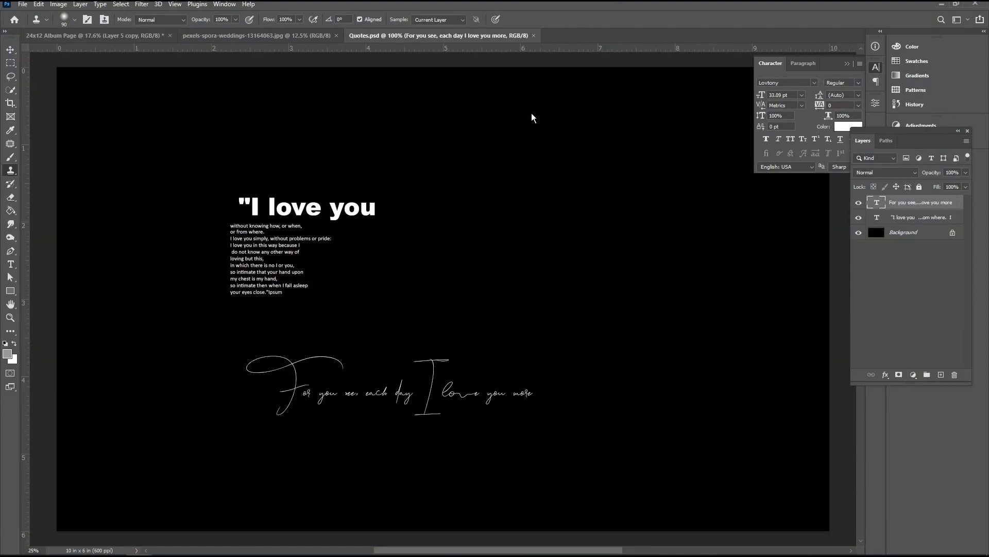
pyautogui.press('v')
pyautogui.moveTo(319, 214); pyautogui.dragTo(441, 272)
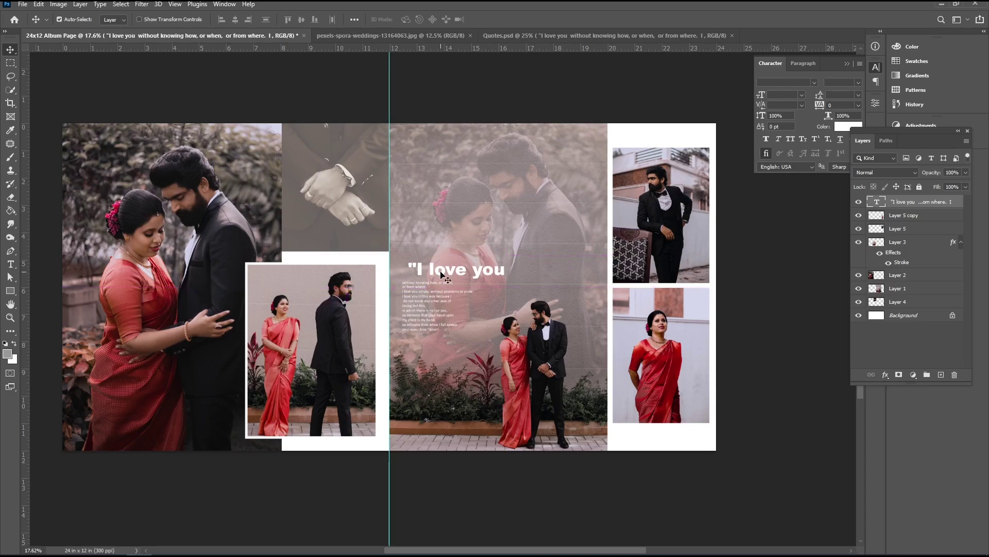
# Step: Add the script quote "For you see, each day I love you more" across the composite's lower part and shift the "I love you" block slightly up
pyautogui.click(496, 36)
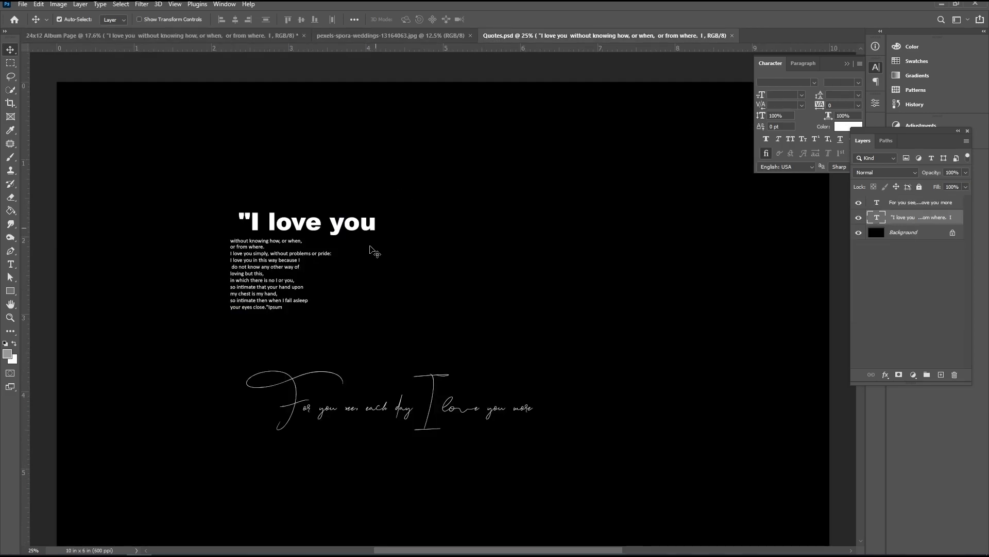
pyautogui.moveTo(312, 414); pyautogui.dragTo(497, 405)
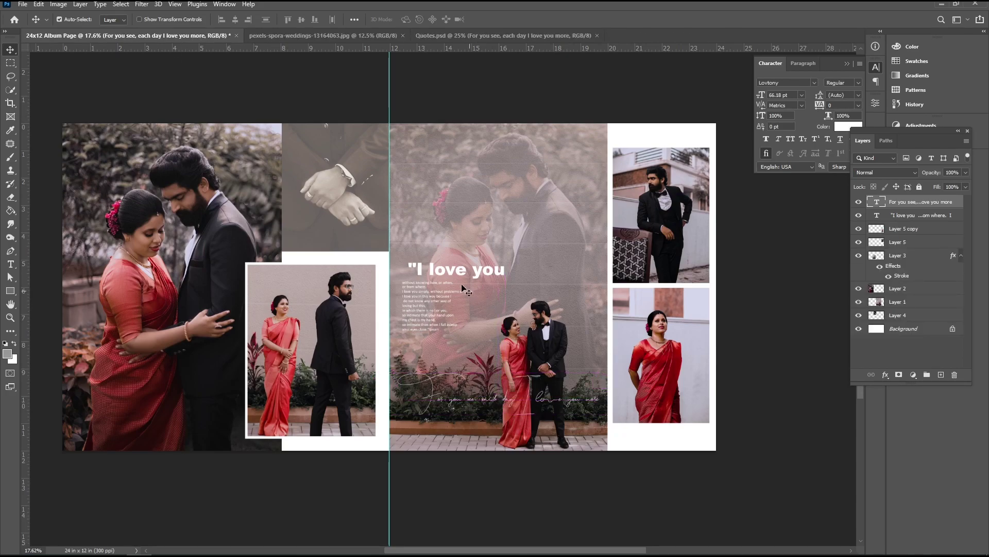
pyautogui.moveTo(453, 270); pyautogui.dragTo(452, 266)
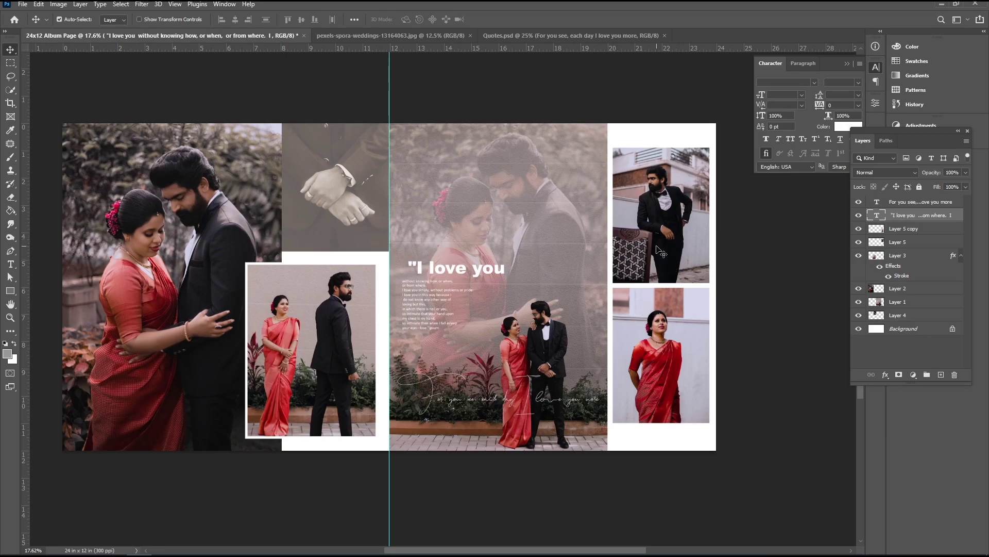
# Step: Select the groom and bride portraits together and nudge them slightly down to centre them vertically in the white strip
pyautogui.click(642, 187)
pyautogui.keyDown('shift'); pyautogui.click(654, 425); pyautogui.keyUp('shift')
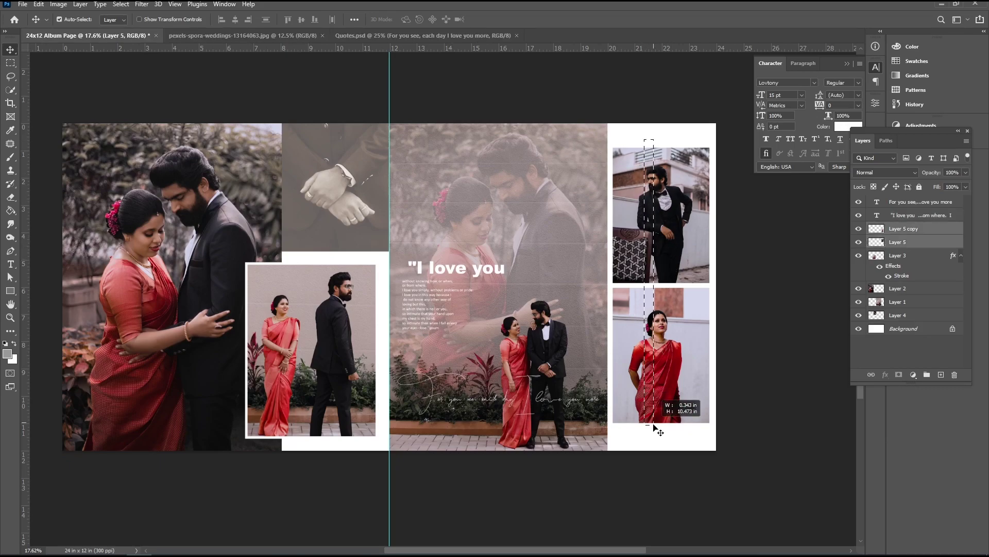
pyautogui.hotkey('shift', 'Down')
pyautogui.hotkey('shift', 'Down')
pyautogui.hotkey('shift', 'Down')
pyautogui.hotkey('shift', 'Up')
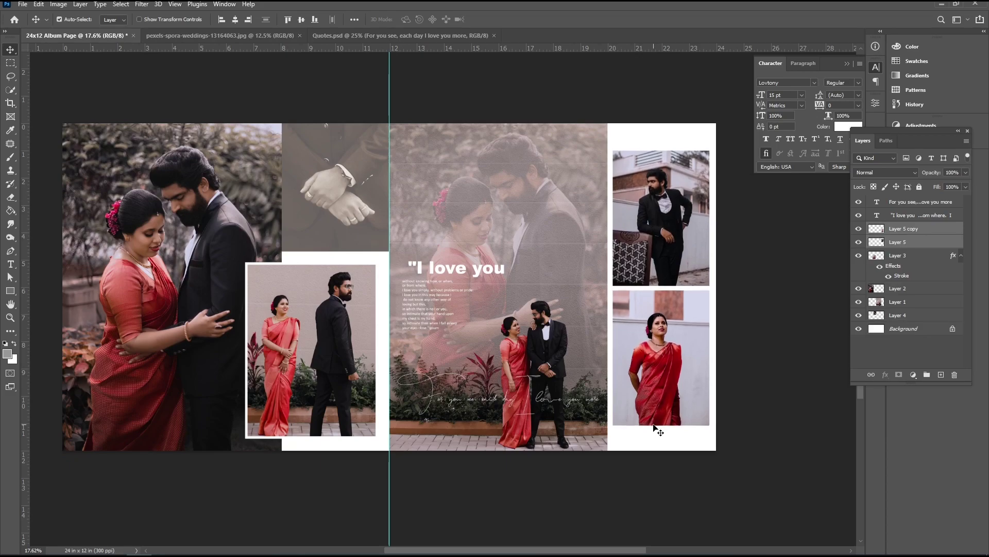
pyautogui.hotkey('shift', 'Up')
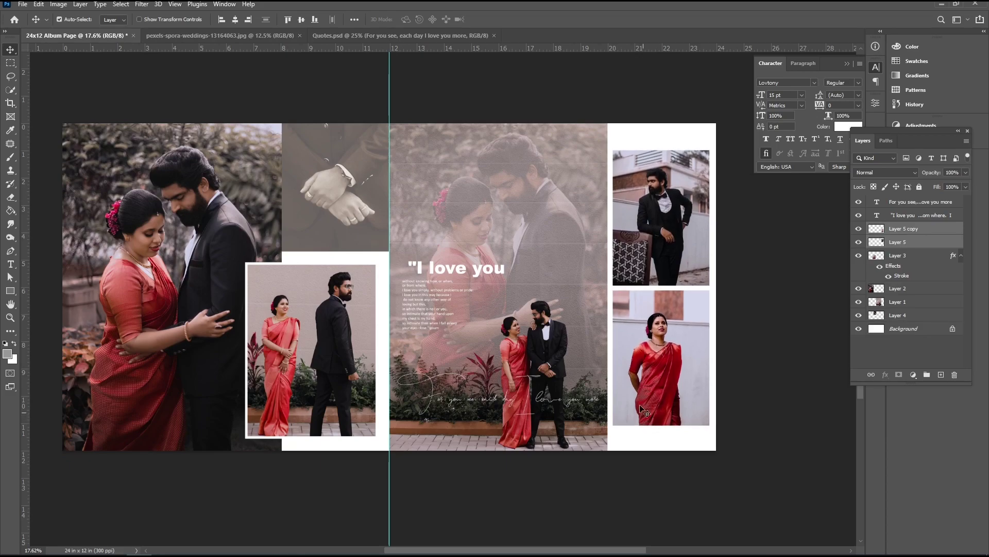
pyautogui.scroll(-1, 400, 313)
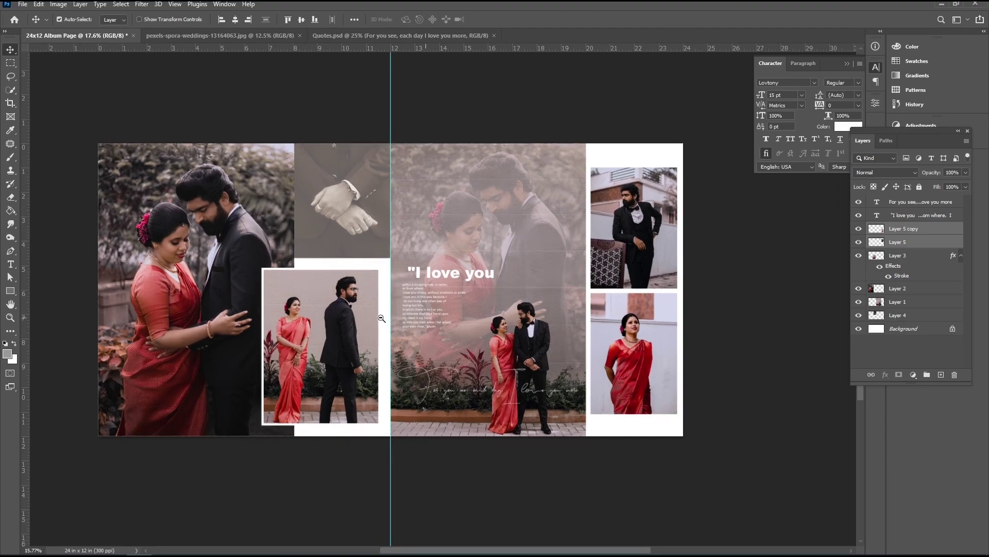
pyautogui.moveTo(438, 328); pyautogui.dragTo(454, 317)
pyautogui.scroll(1, 468, 312)
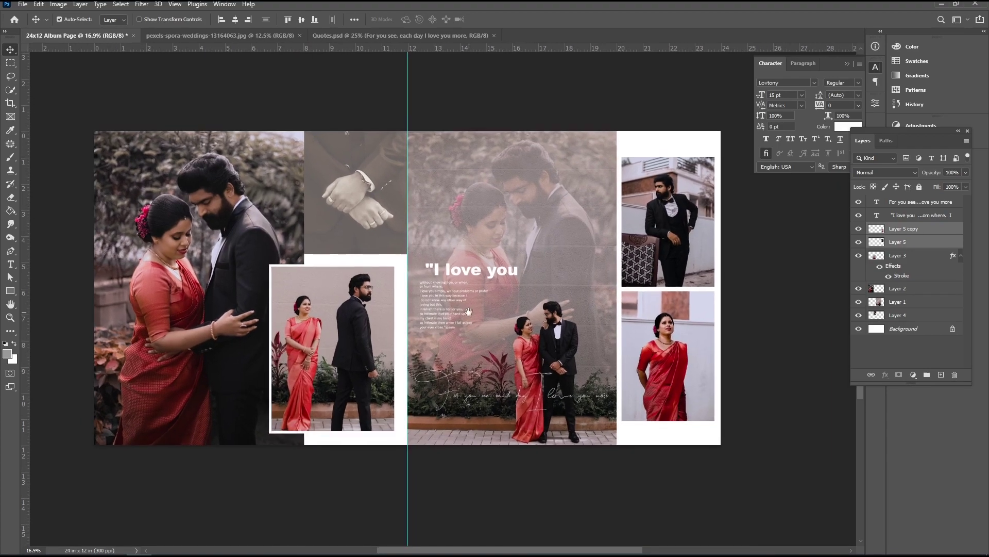